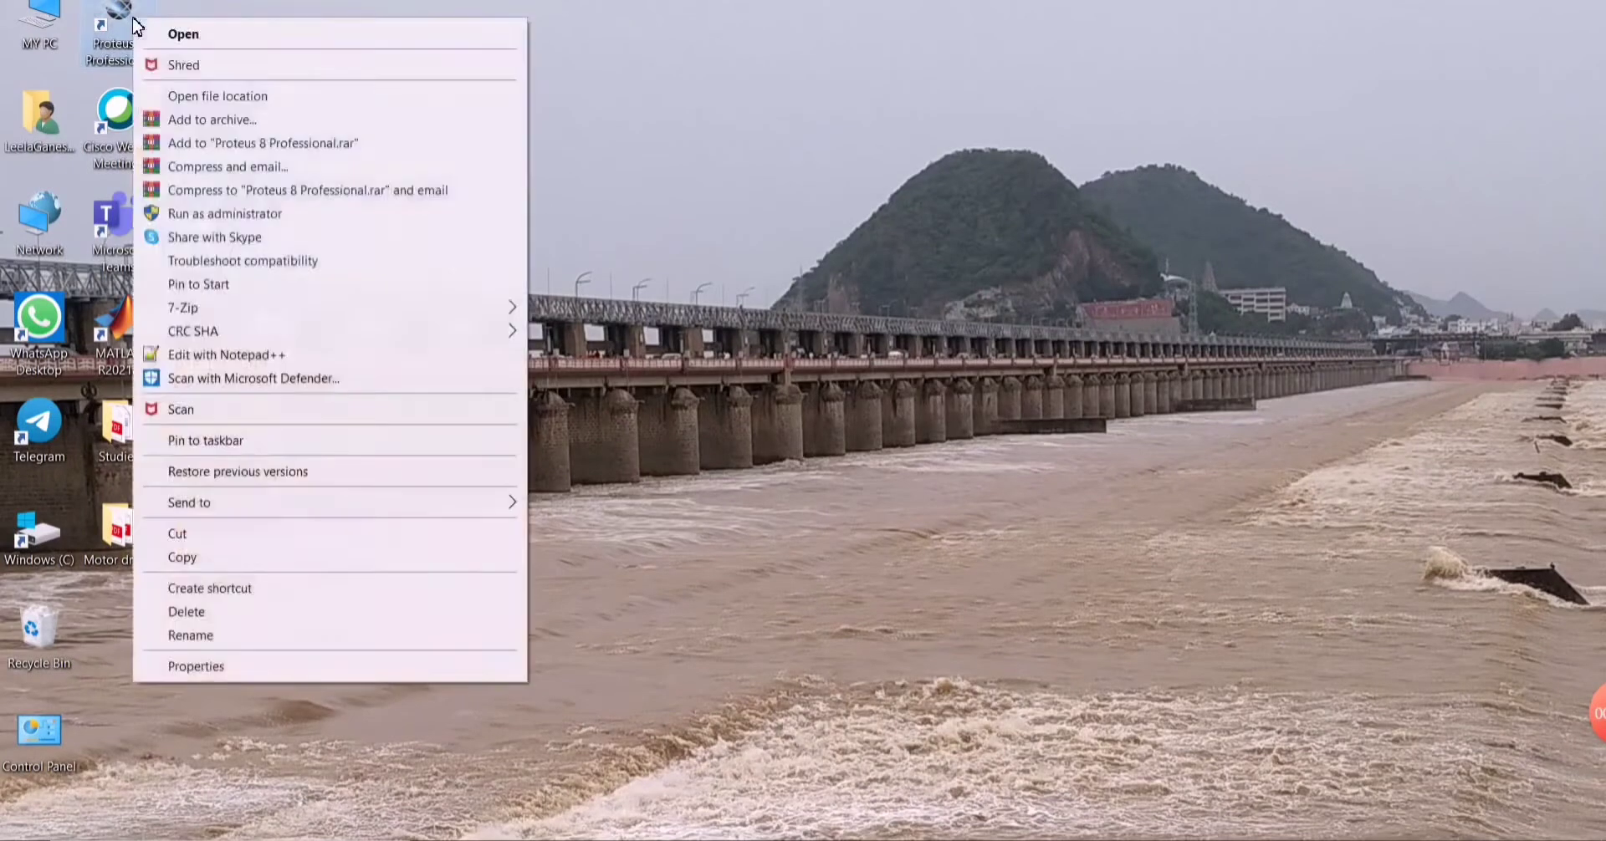
Step: Run Proteus 8 Professional as administrator from its desktop icon
click(206, 215)
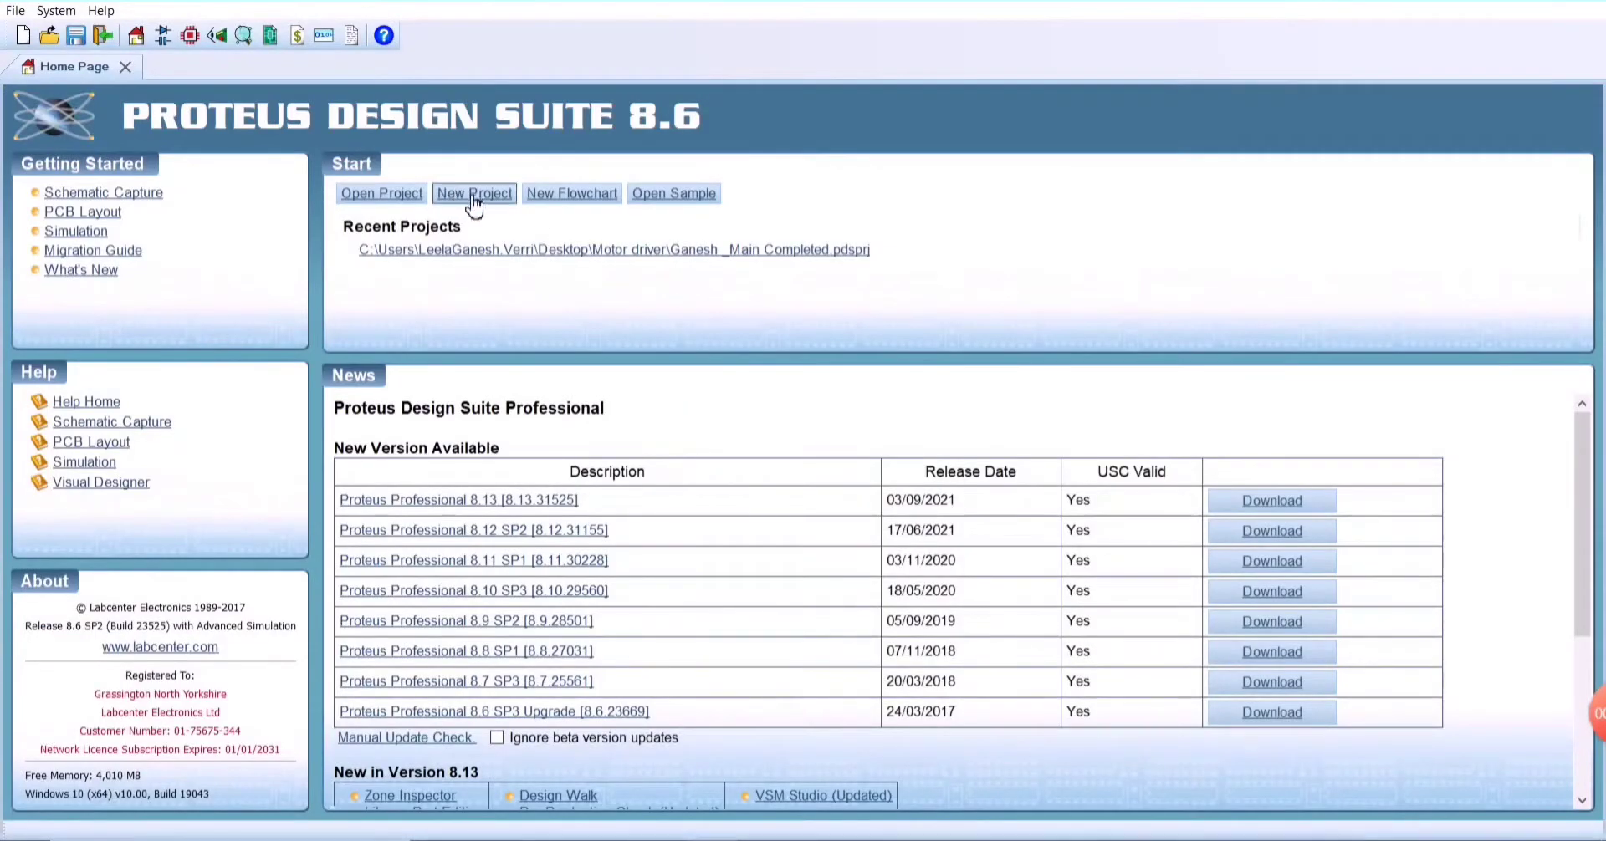
Step: Create a new project with the default name and location via the New Project wizard
click(473, 195)
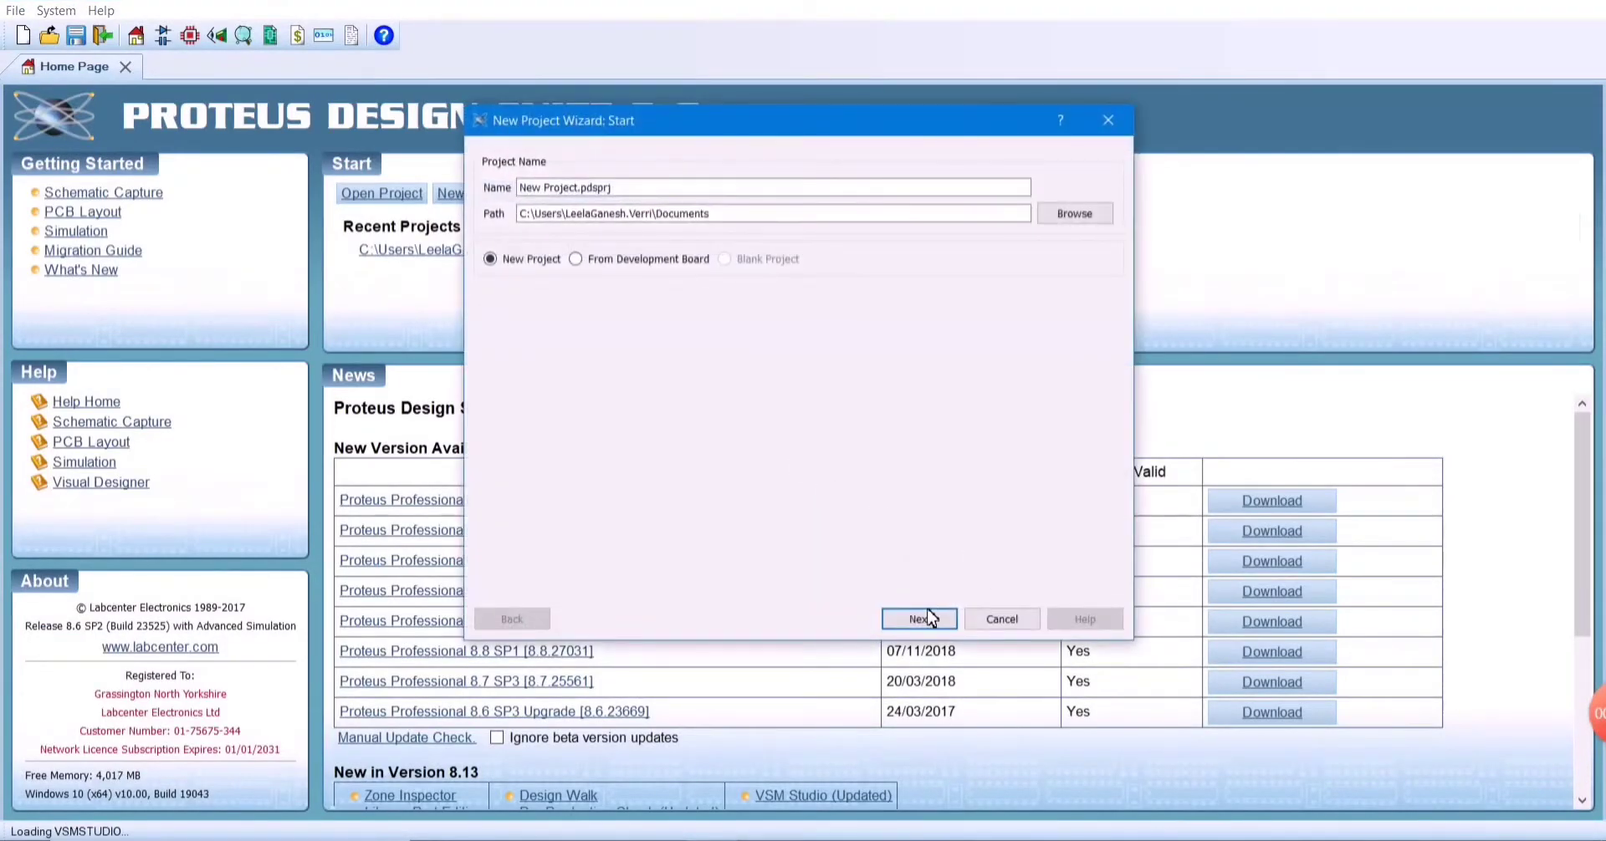
click(928, 619)
click(919, 621)
click(920, 621)
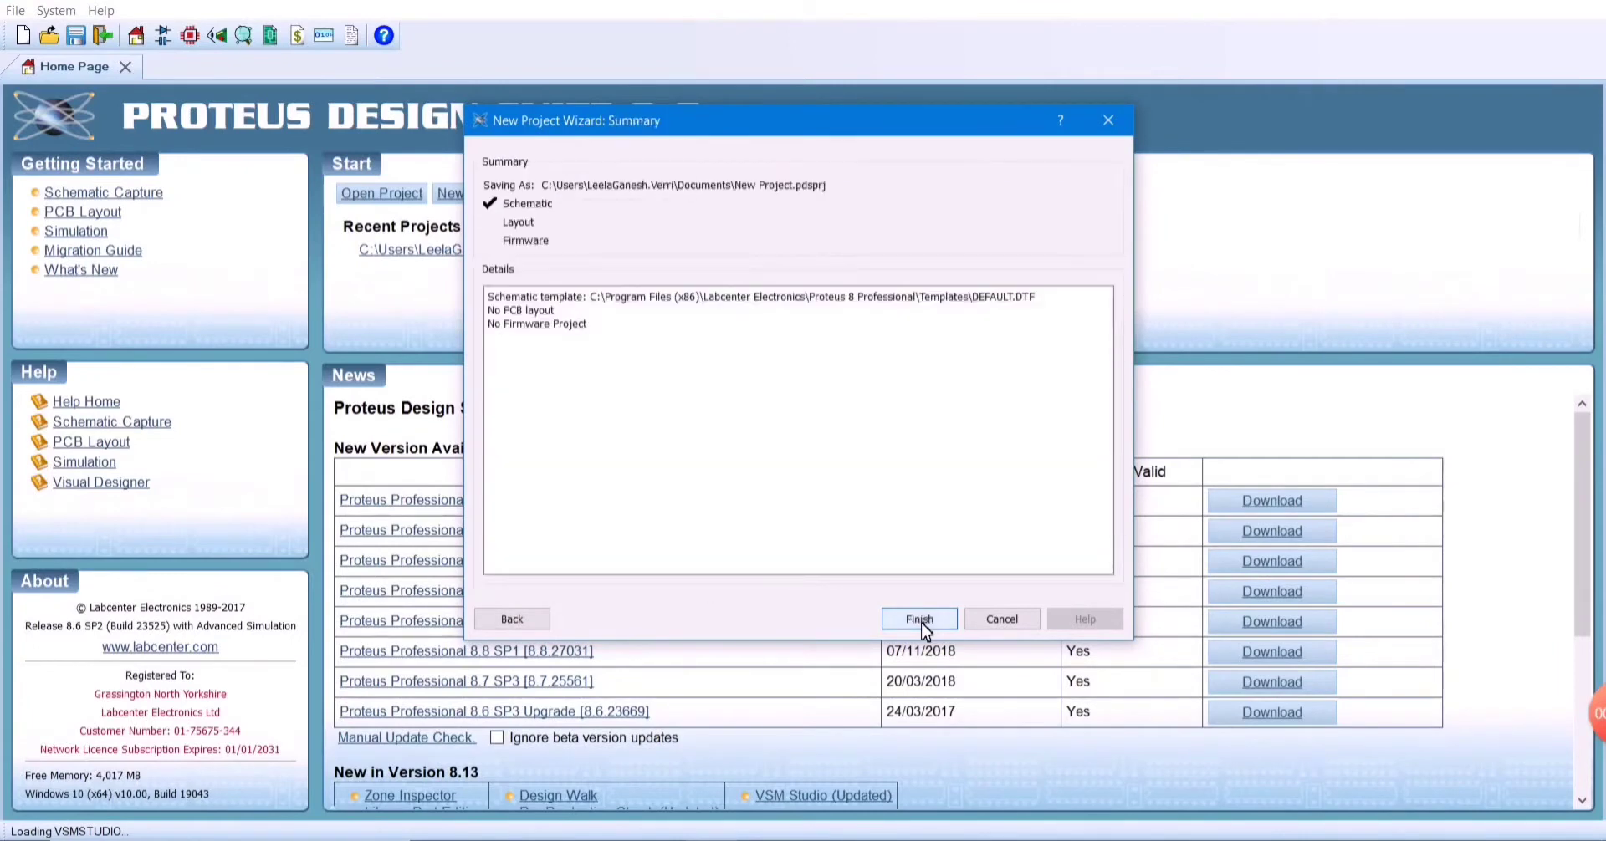
click(923, 619)
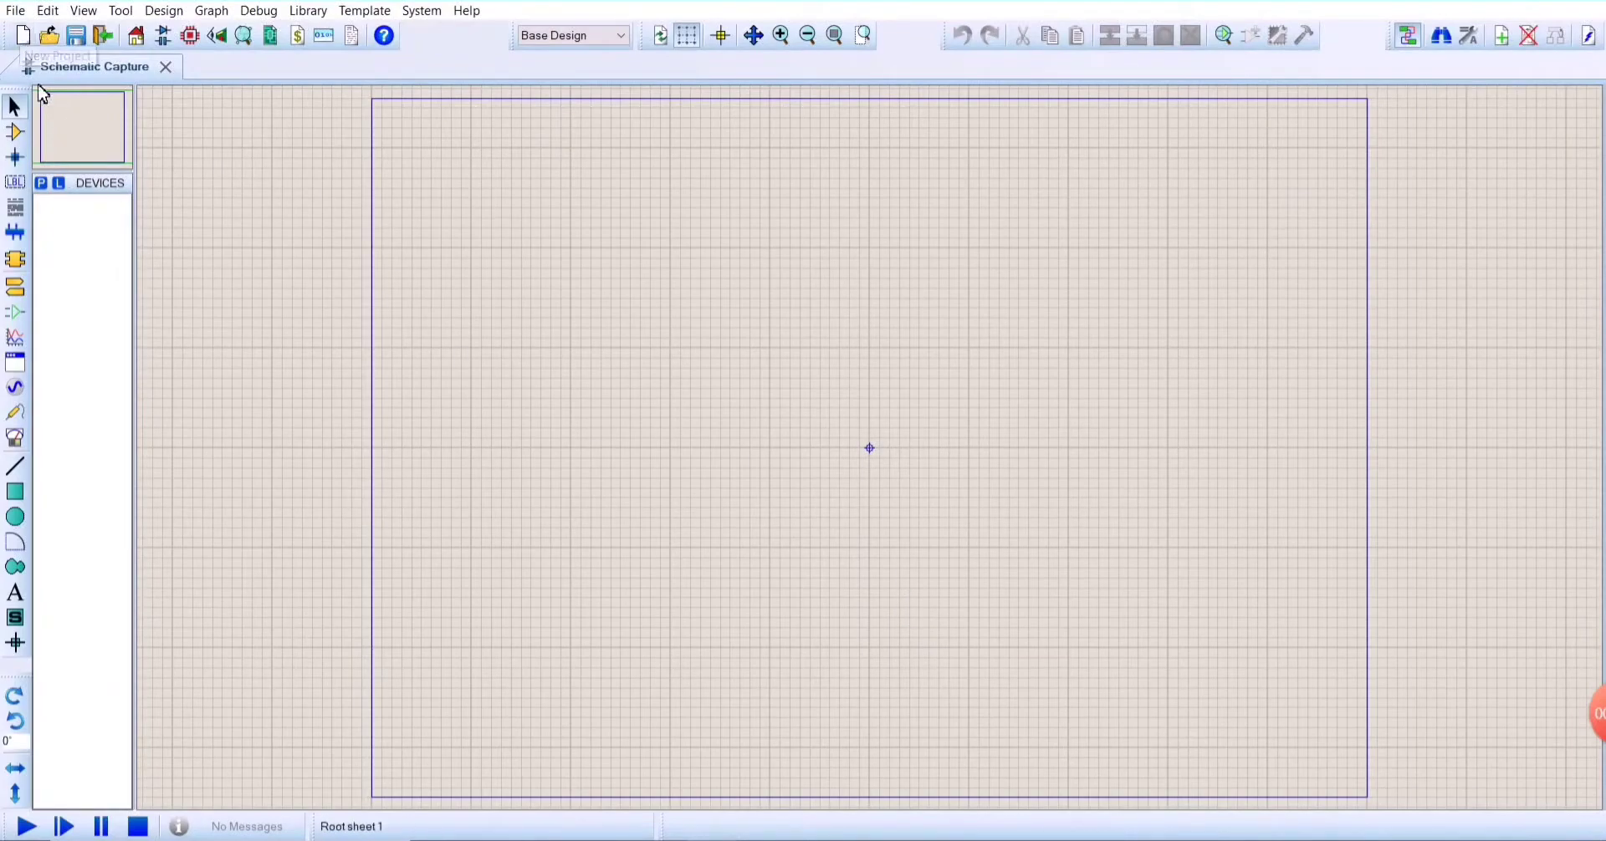
Step: Pick ARDUINO UNO from the Arduino category and LED-RED via a 'led red' search
click(41, 184)
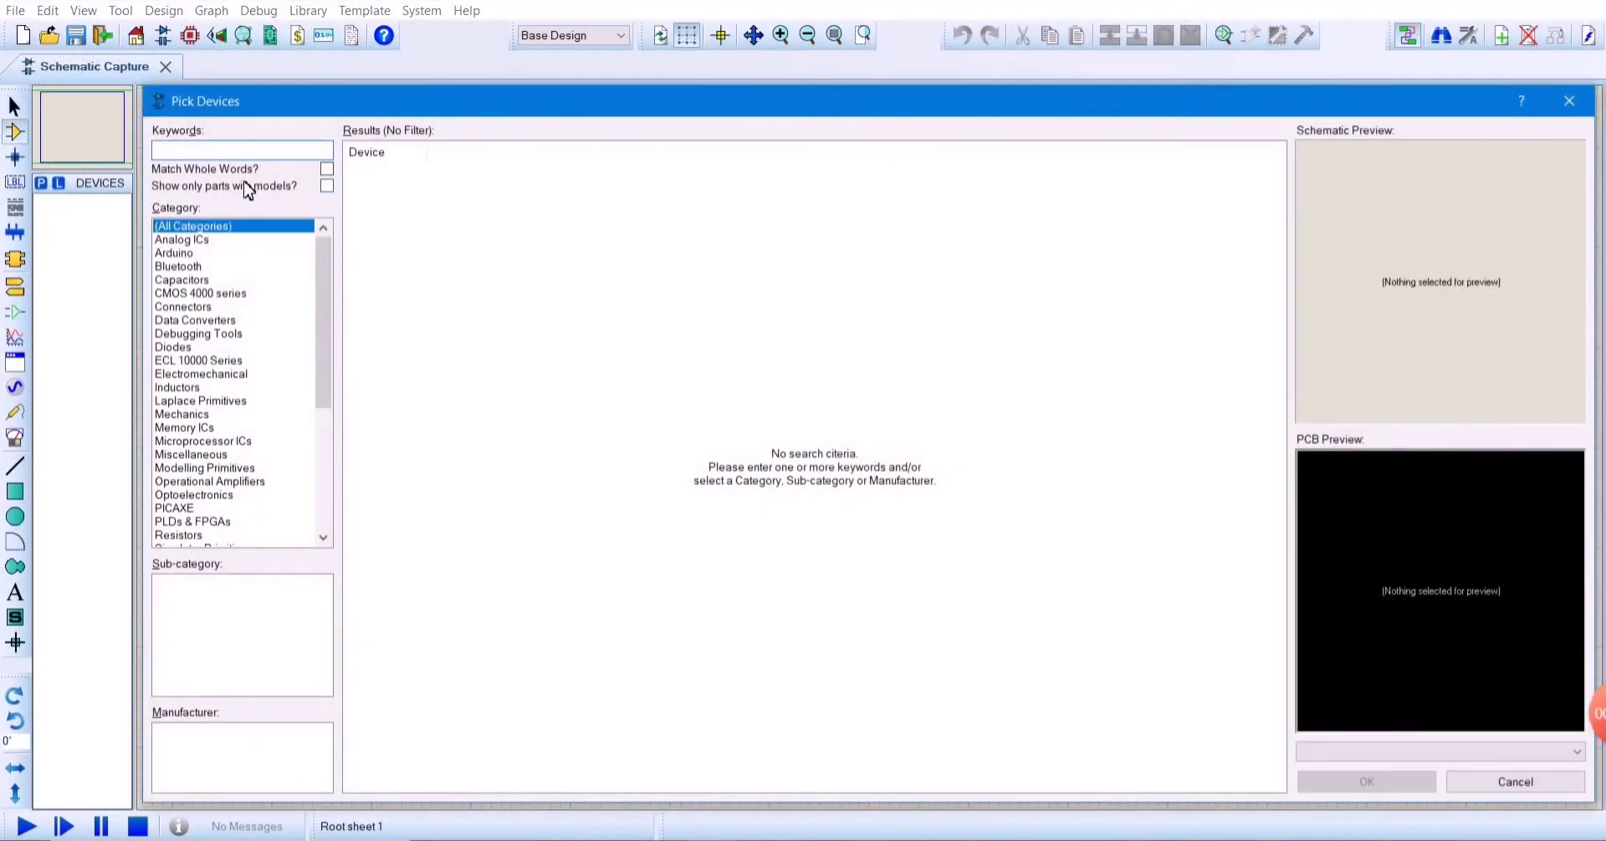
click(209, 252)
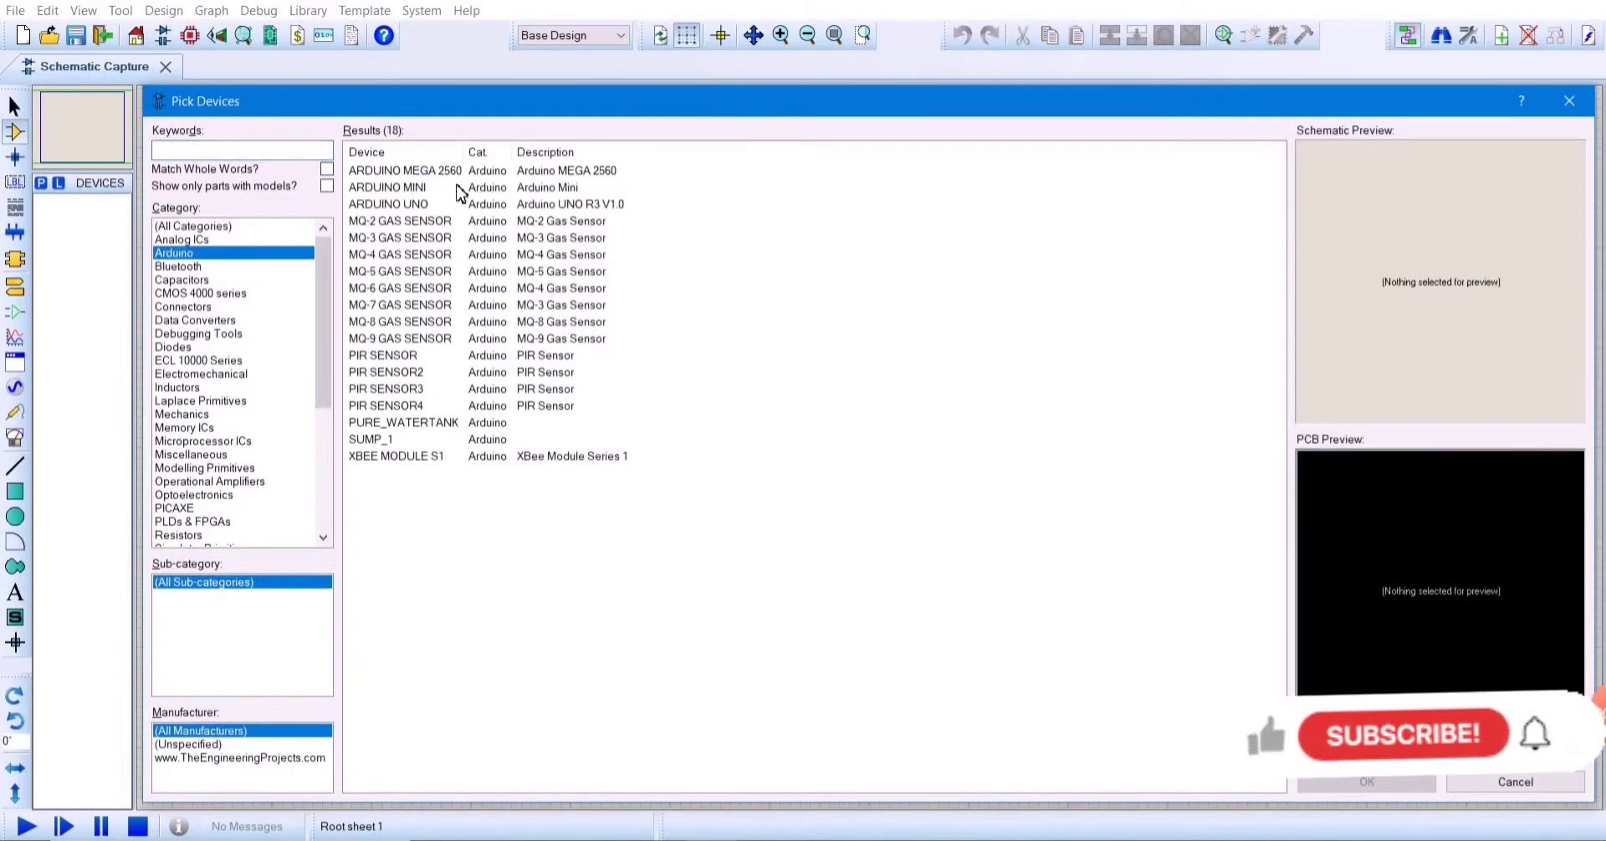
double_click(418, 204)
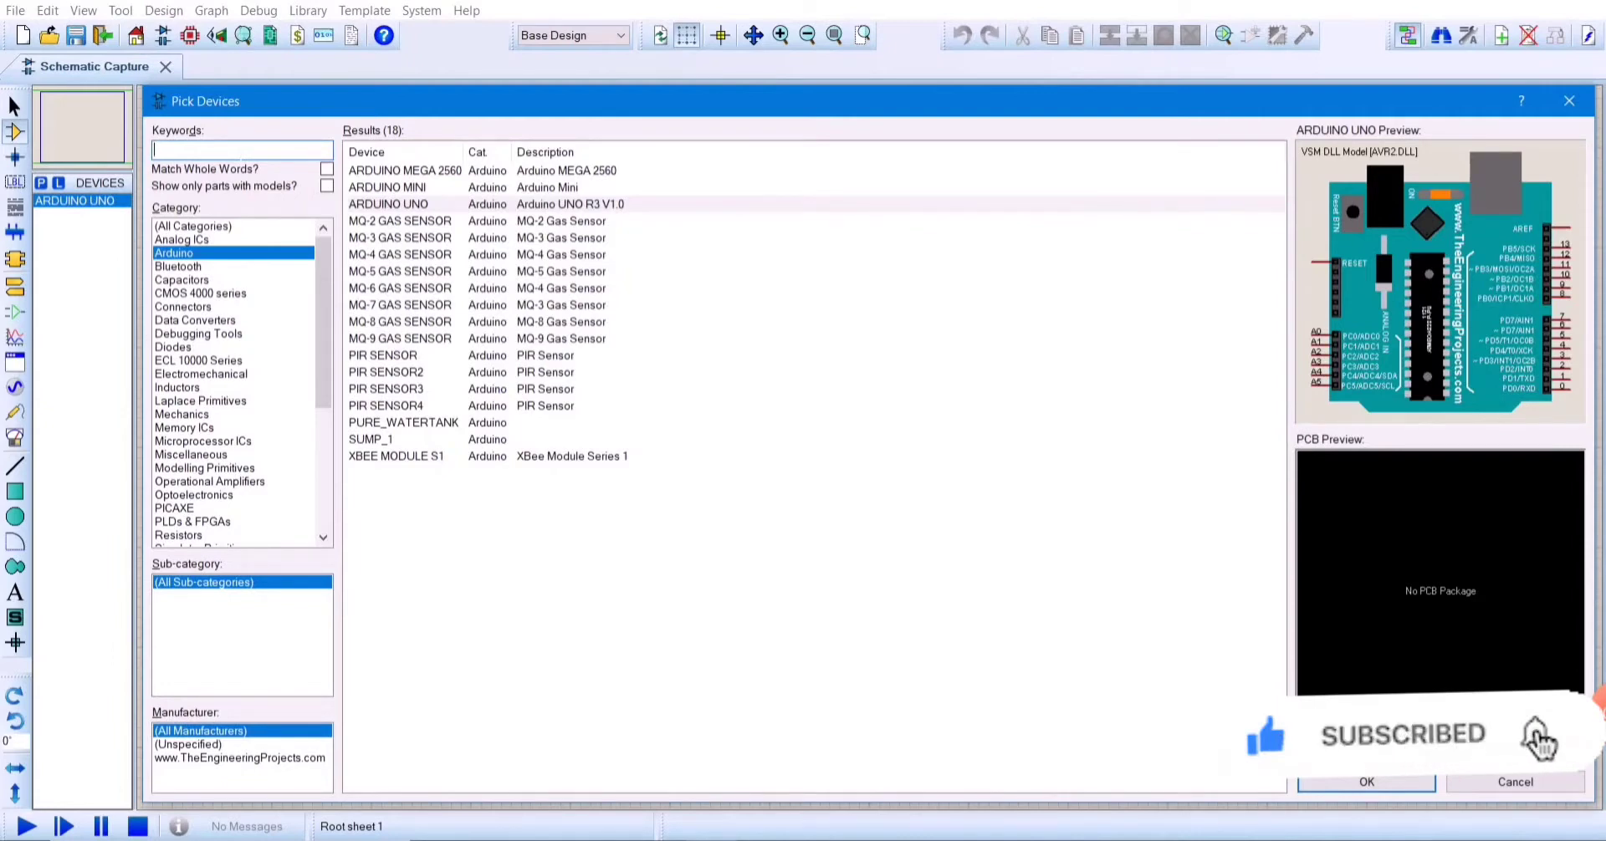
text(led red)
click(410, 311)
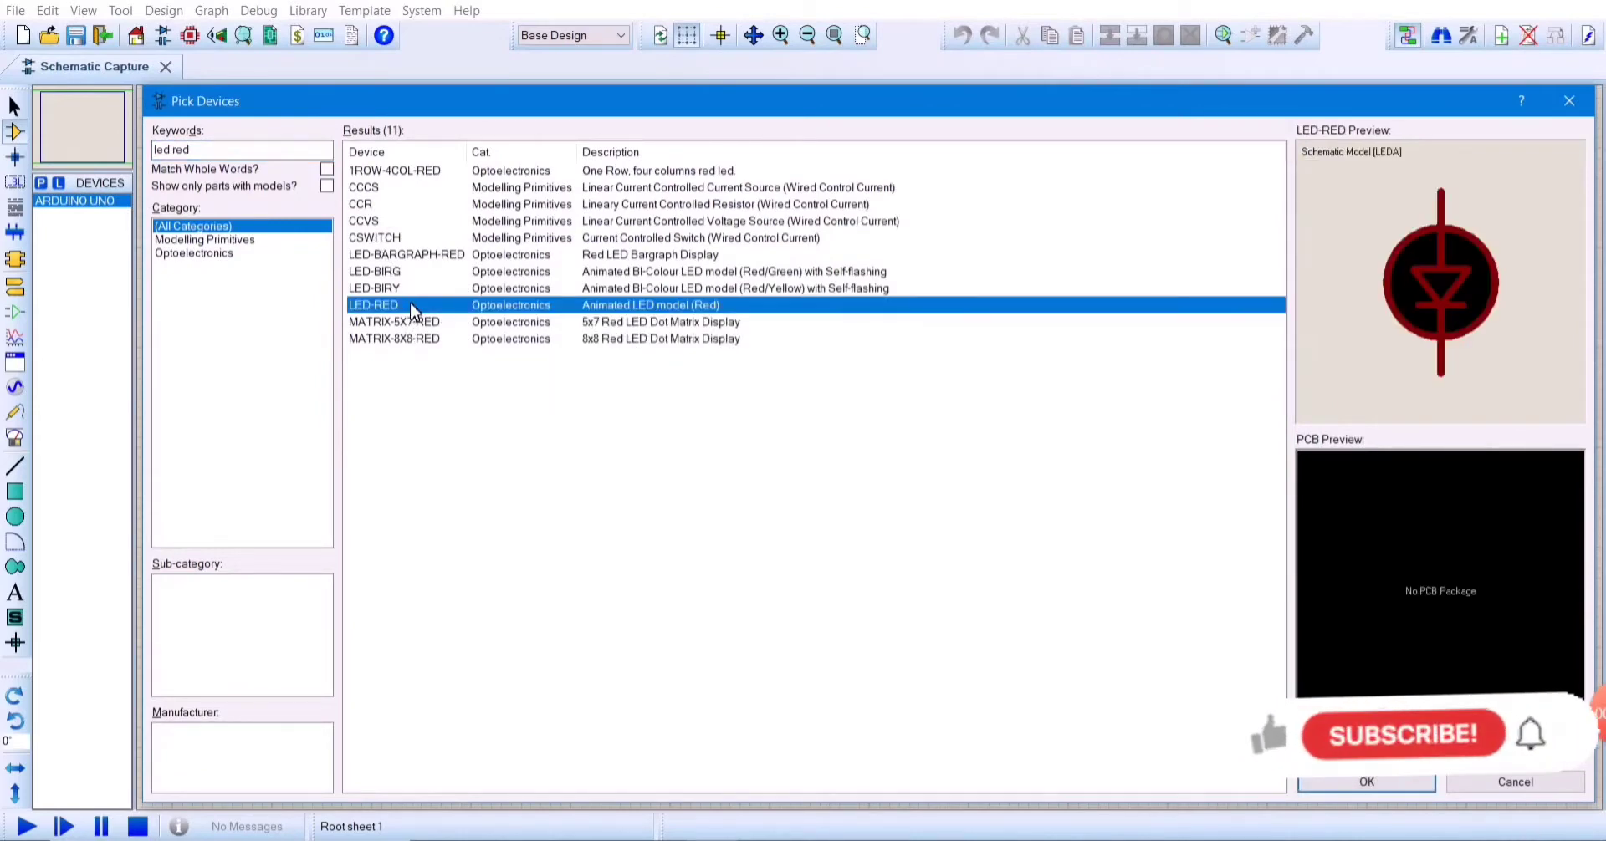
double_click(410, 311)
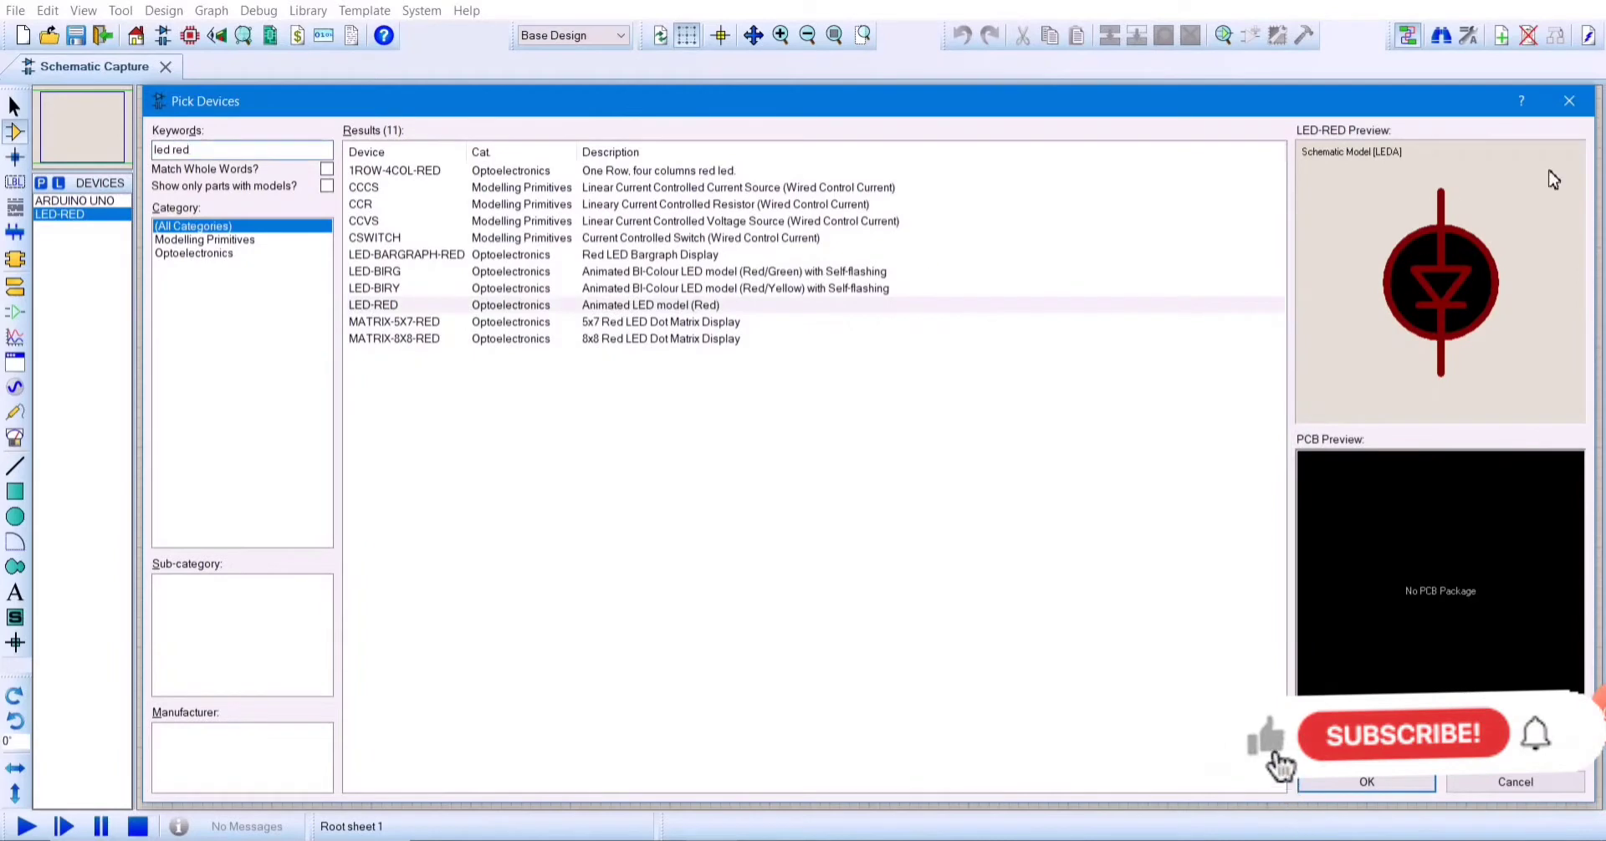
click(1568, 101)
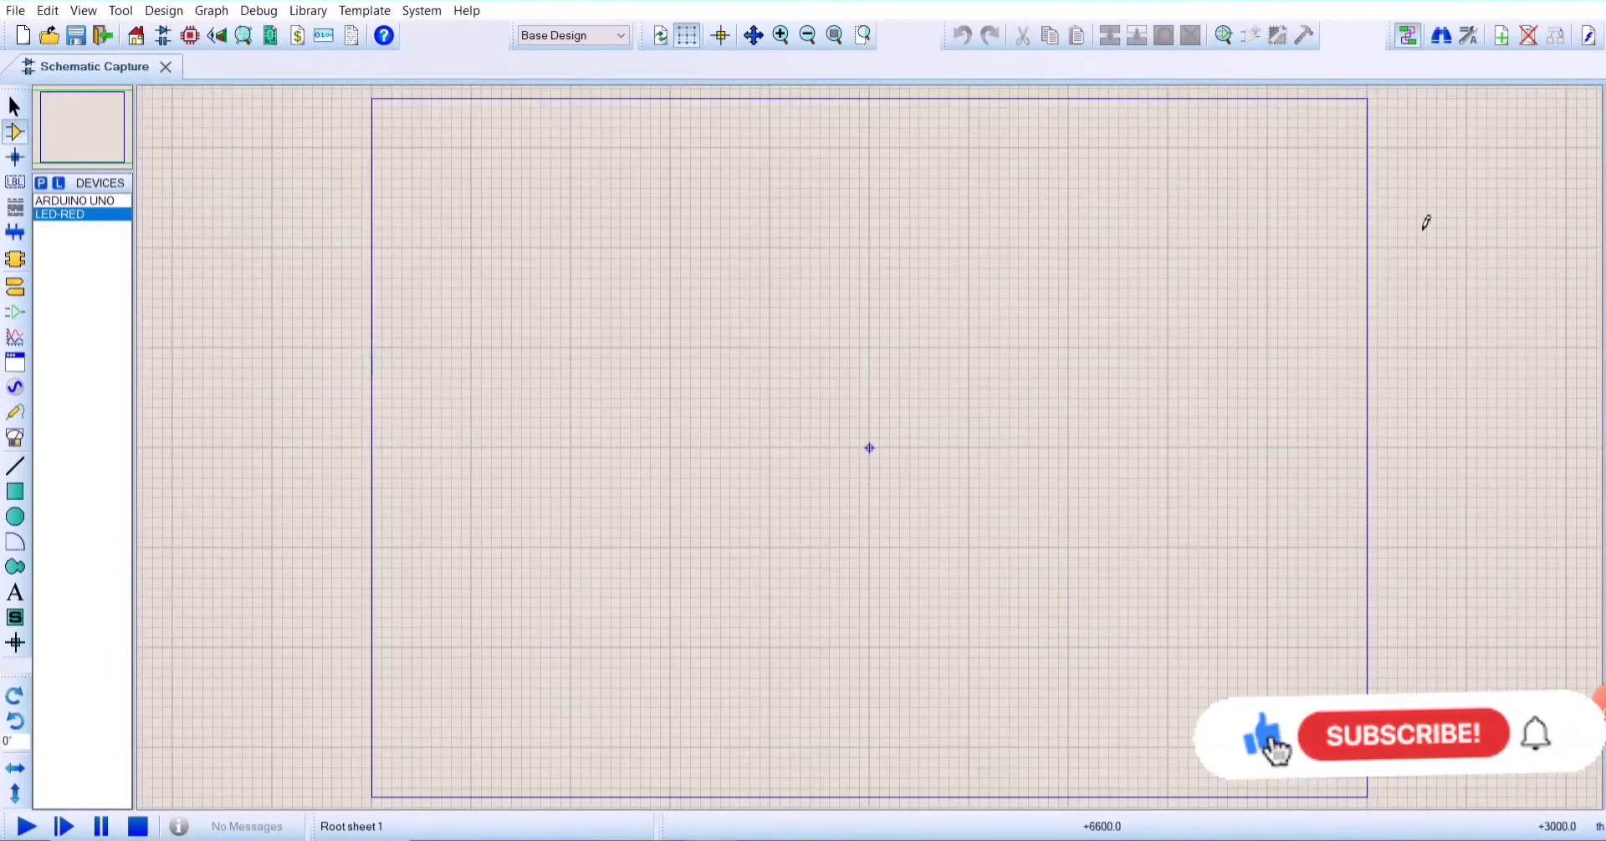
Step: Place the Arduino UNO, red LED D1 right of it, and resistor R1 between them
click(793, 366)
click(83, 229)
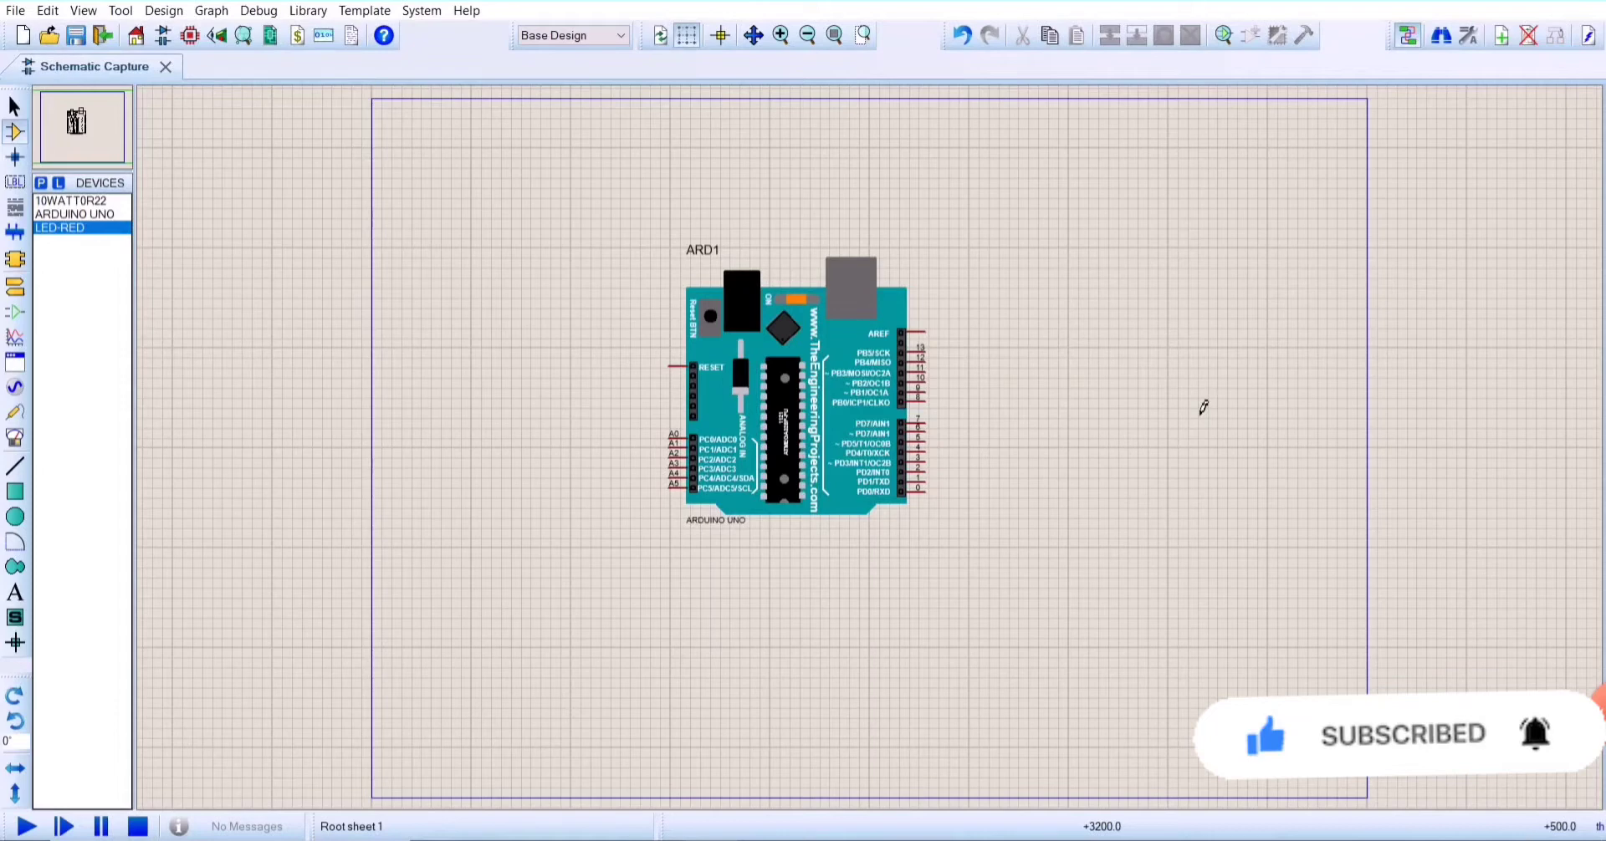
click(1203, 407)
click(71, 201)
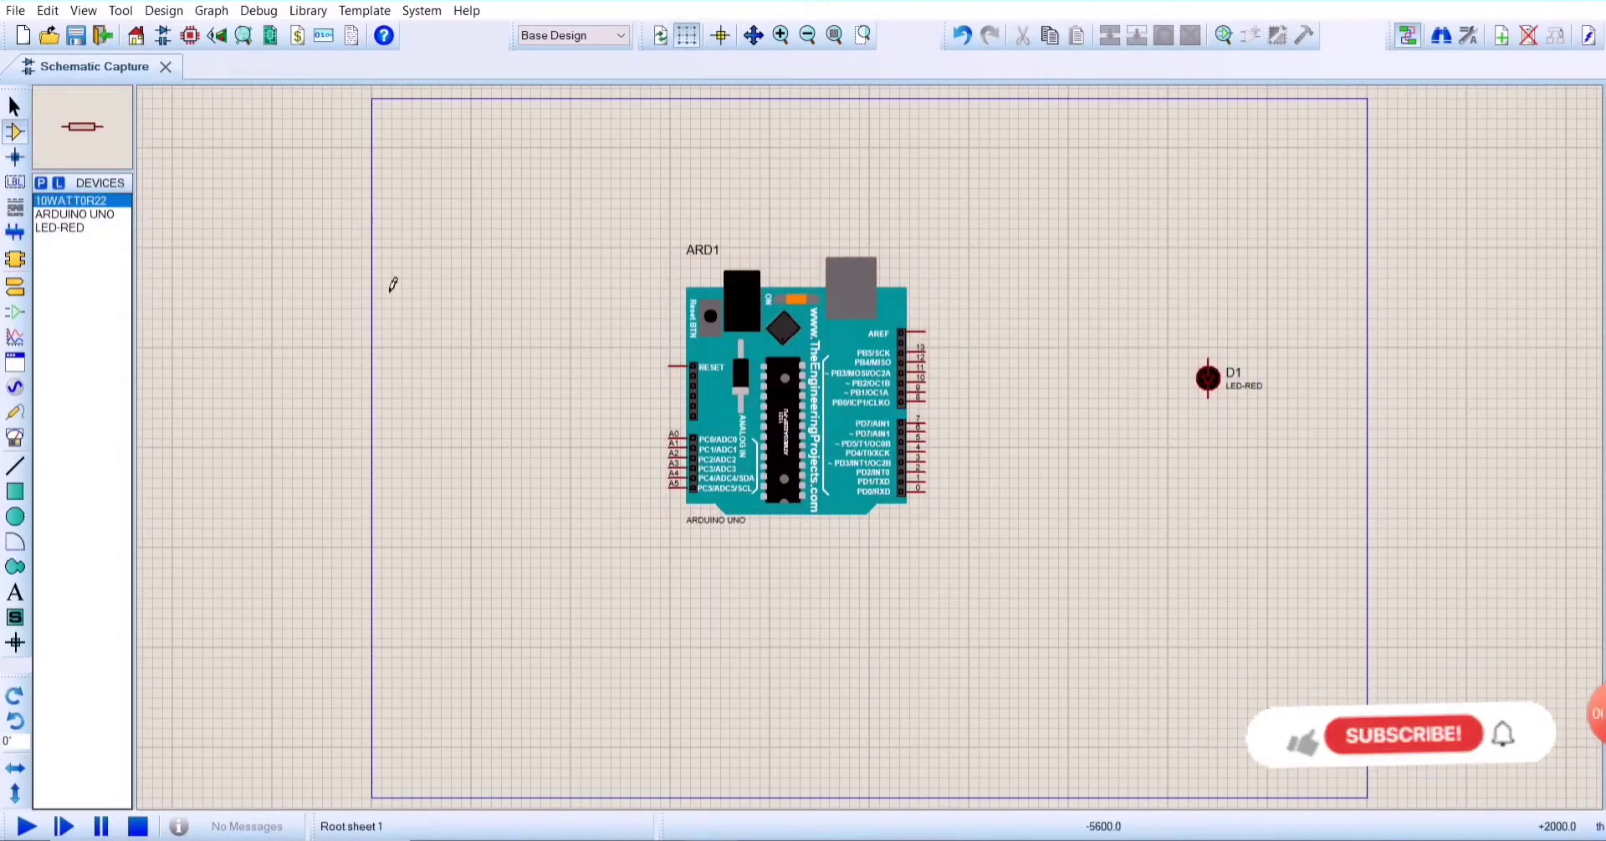
click(1087, 377)
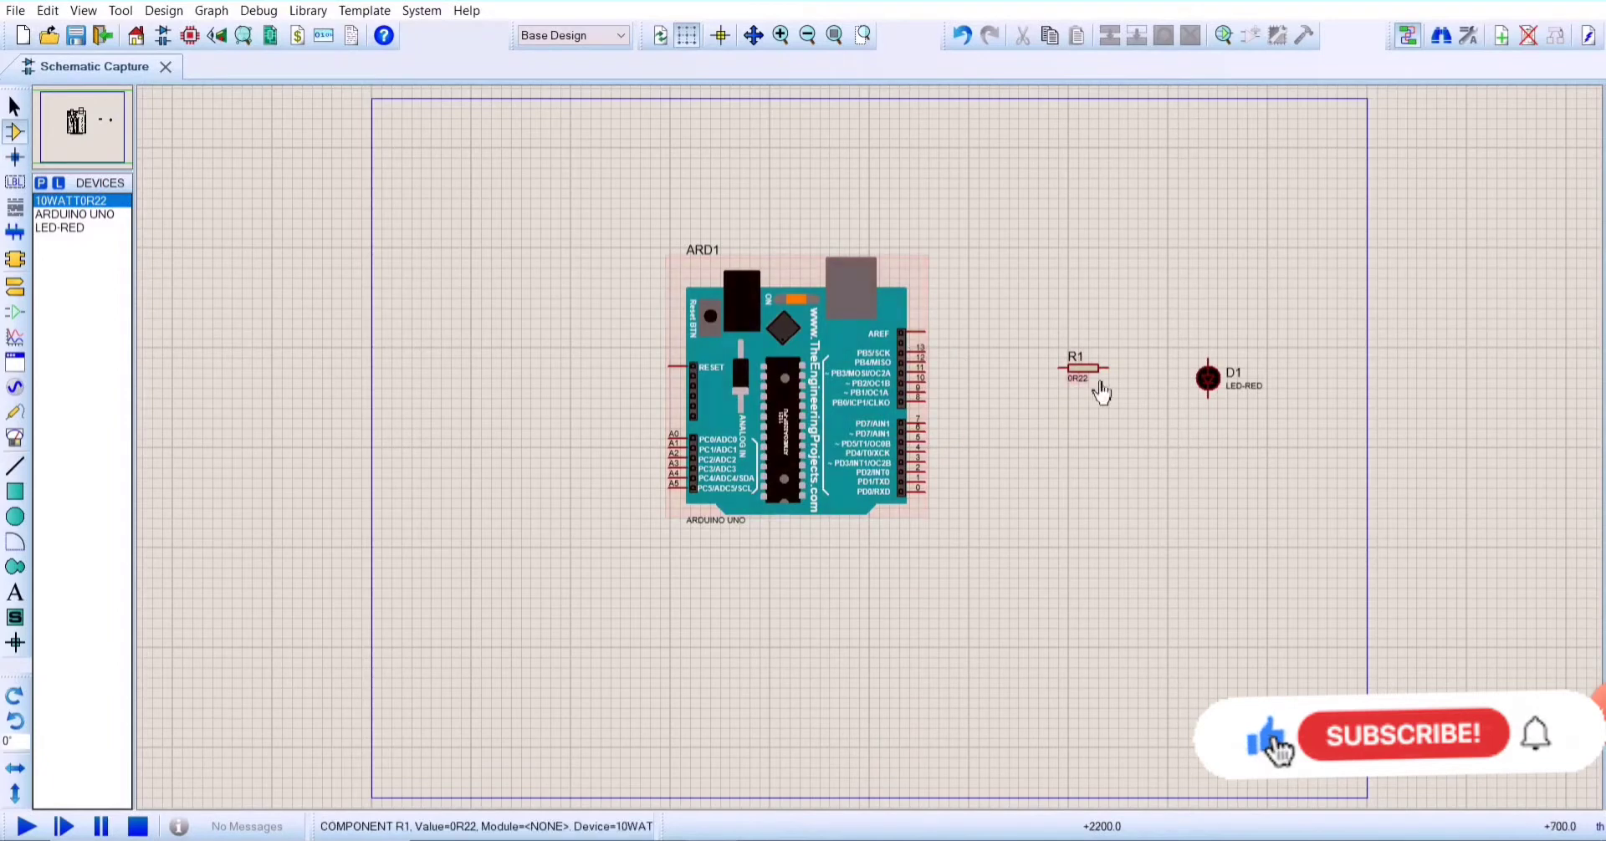
right_click(1099, 372)
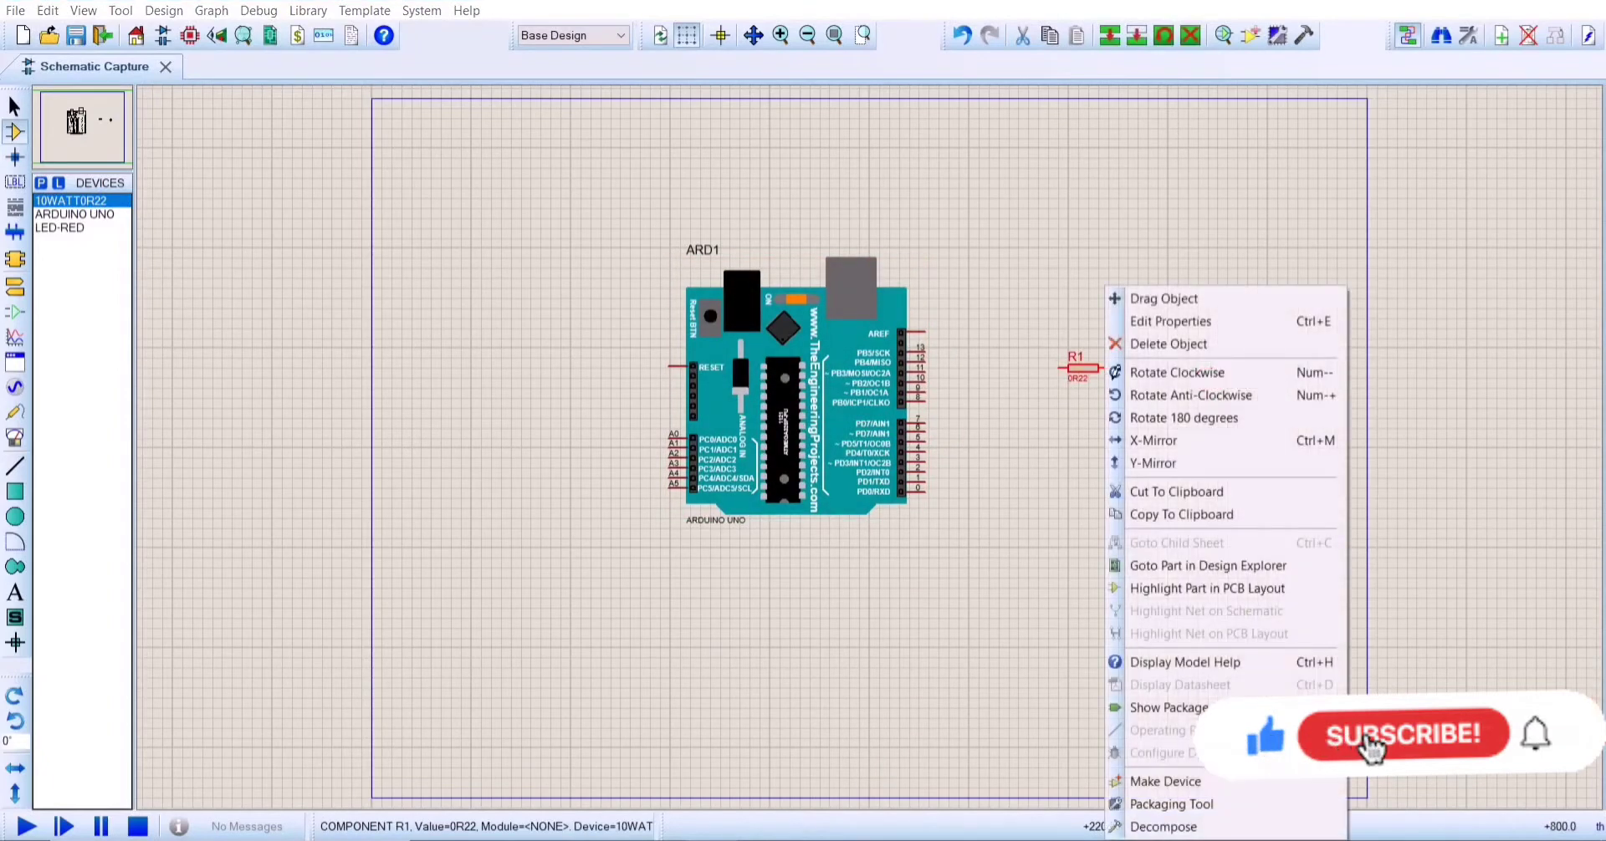
click(1166, 298)
click(1100, 373)
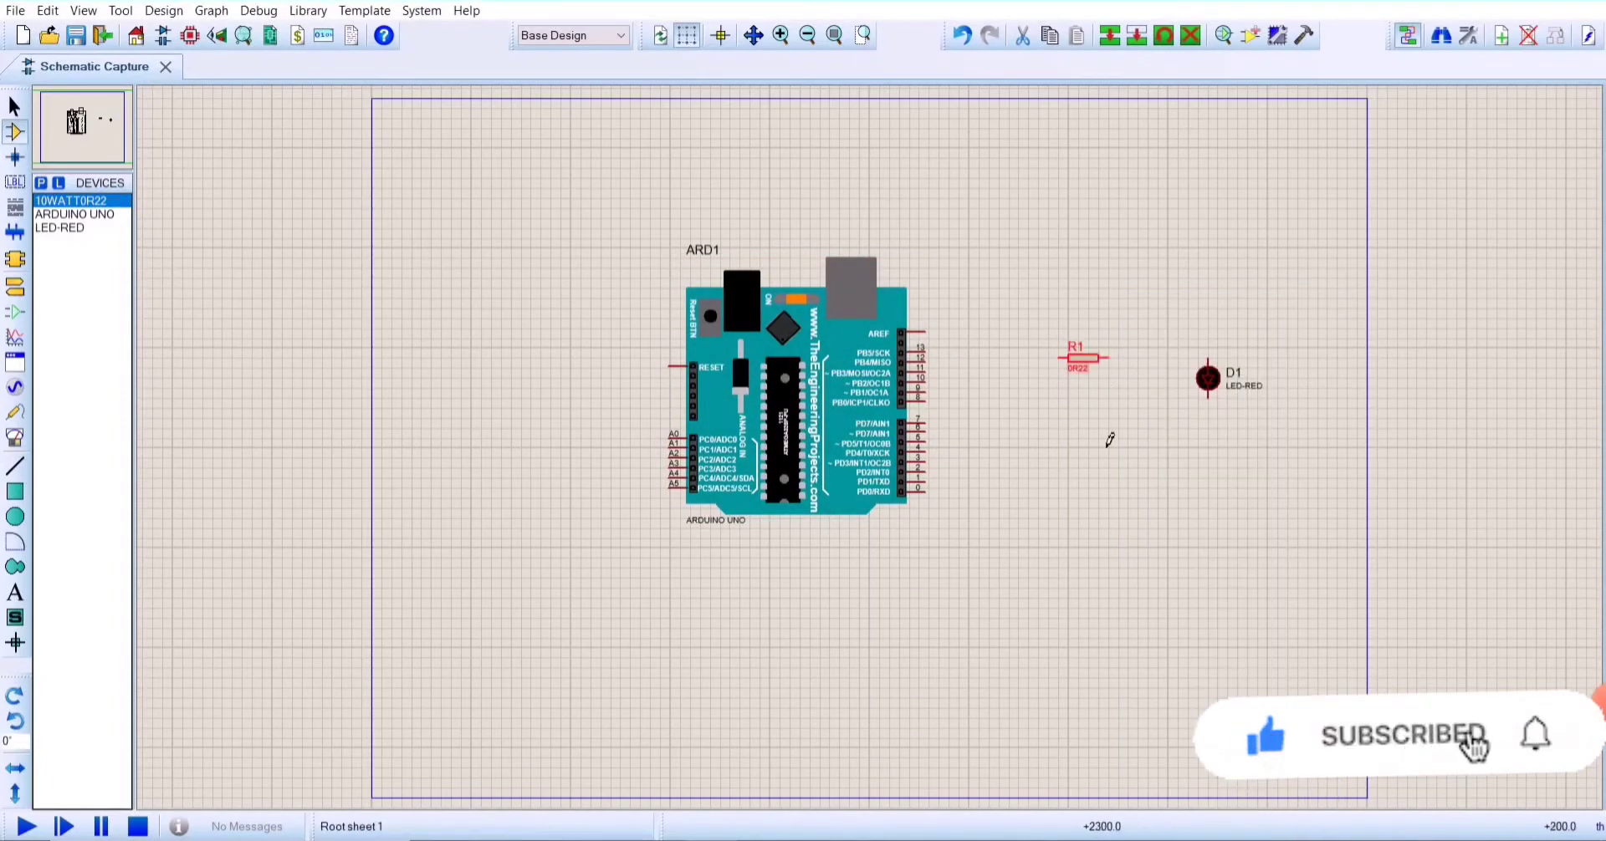
Step: Wire an upper Arduino digital pin to R1, and R1 to D1's top pin
click(940, 358)
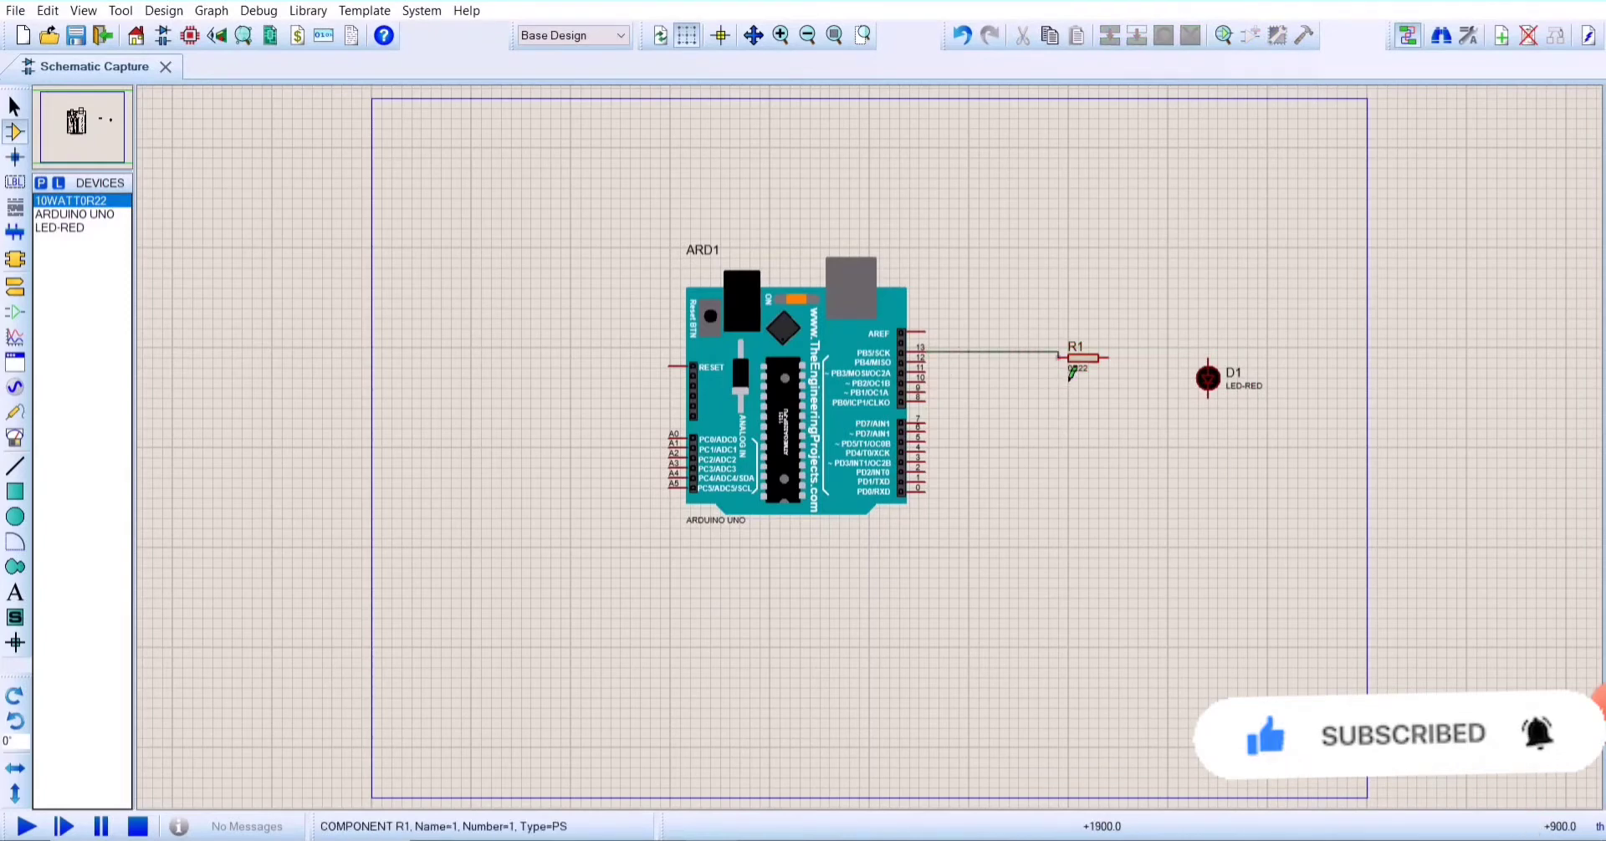
click(1073, 372)
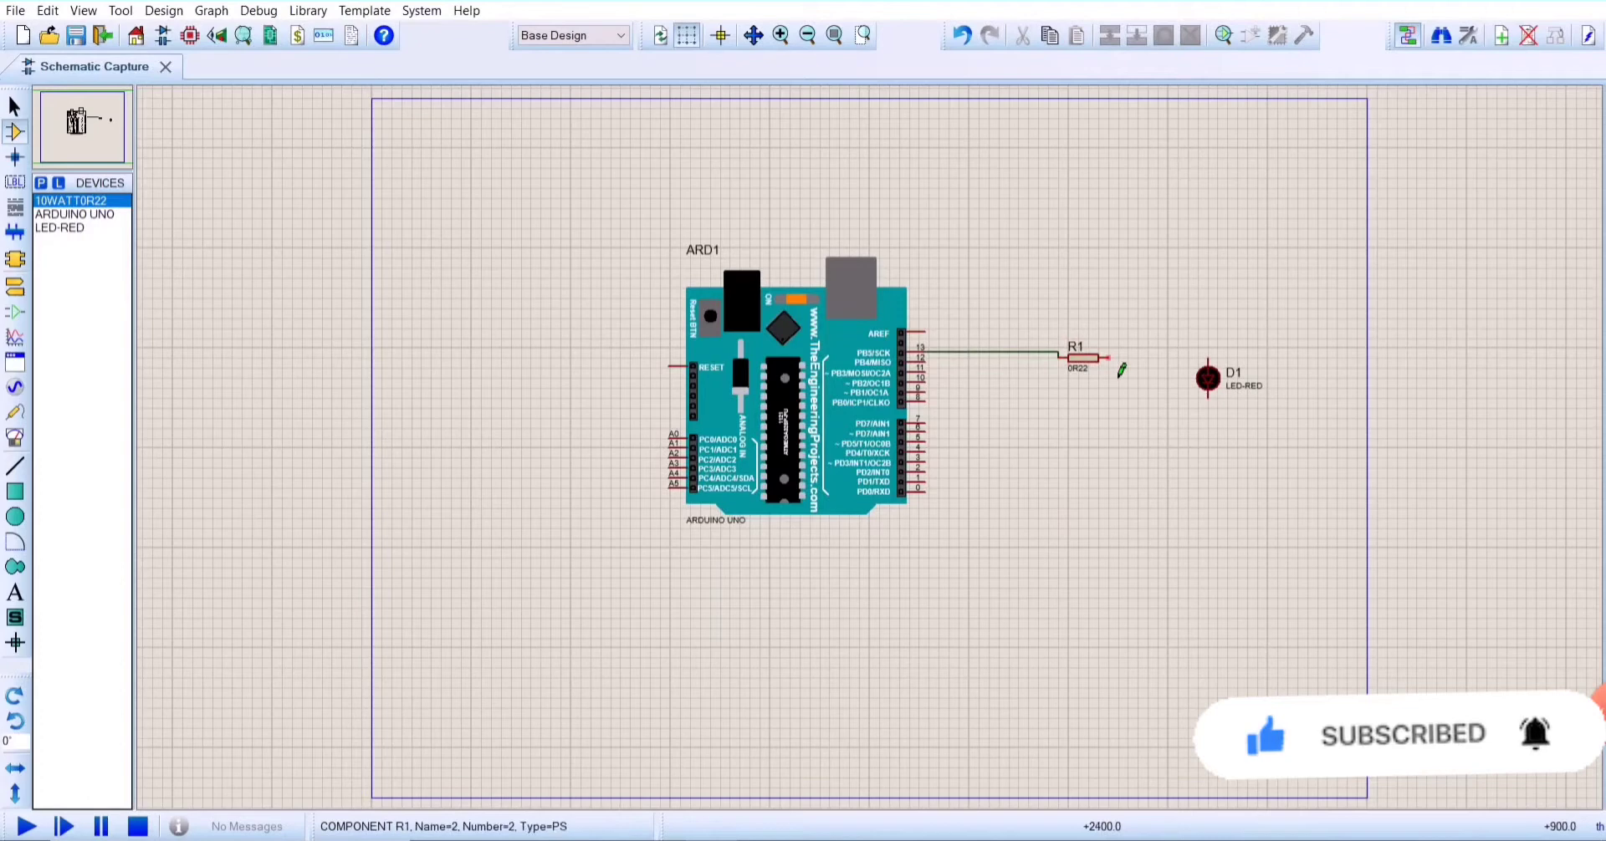
click(1112, 360)
click(1209, 359)
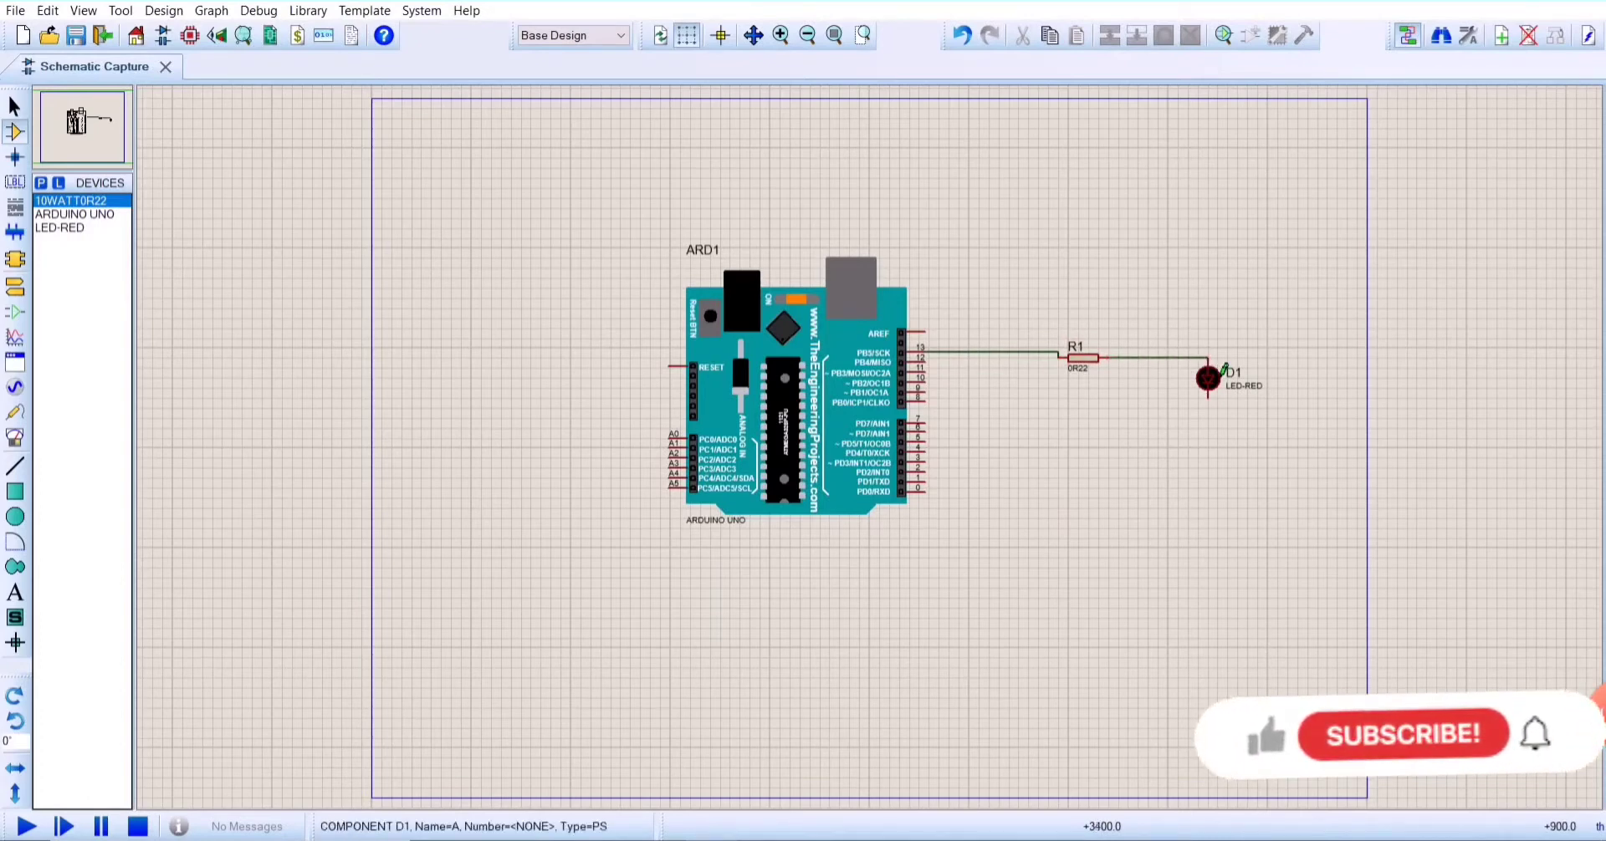
Step: Place a ground terminal directly under D1 and wire D1's bottom pin to it
click(13, 289)
click(83, 267)
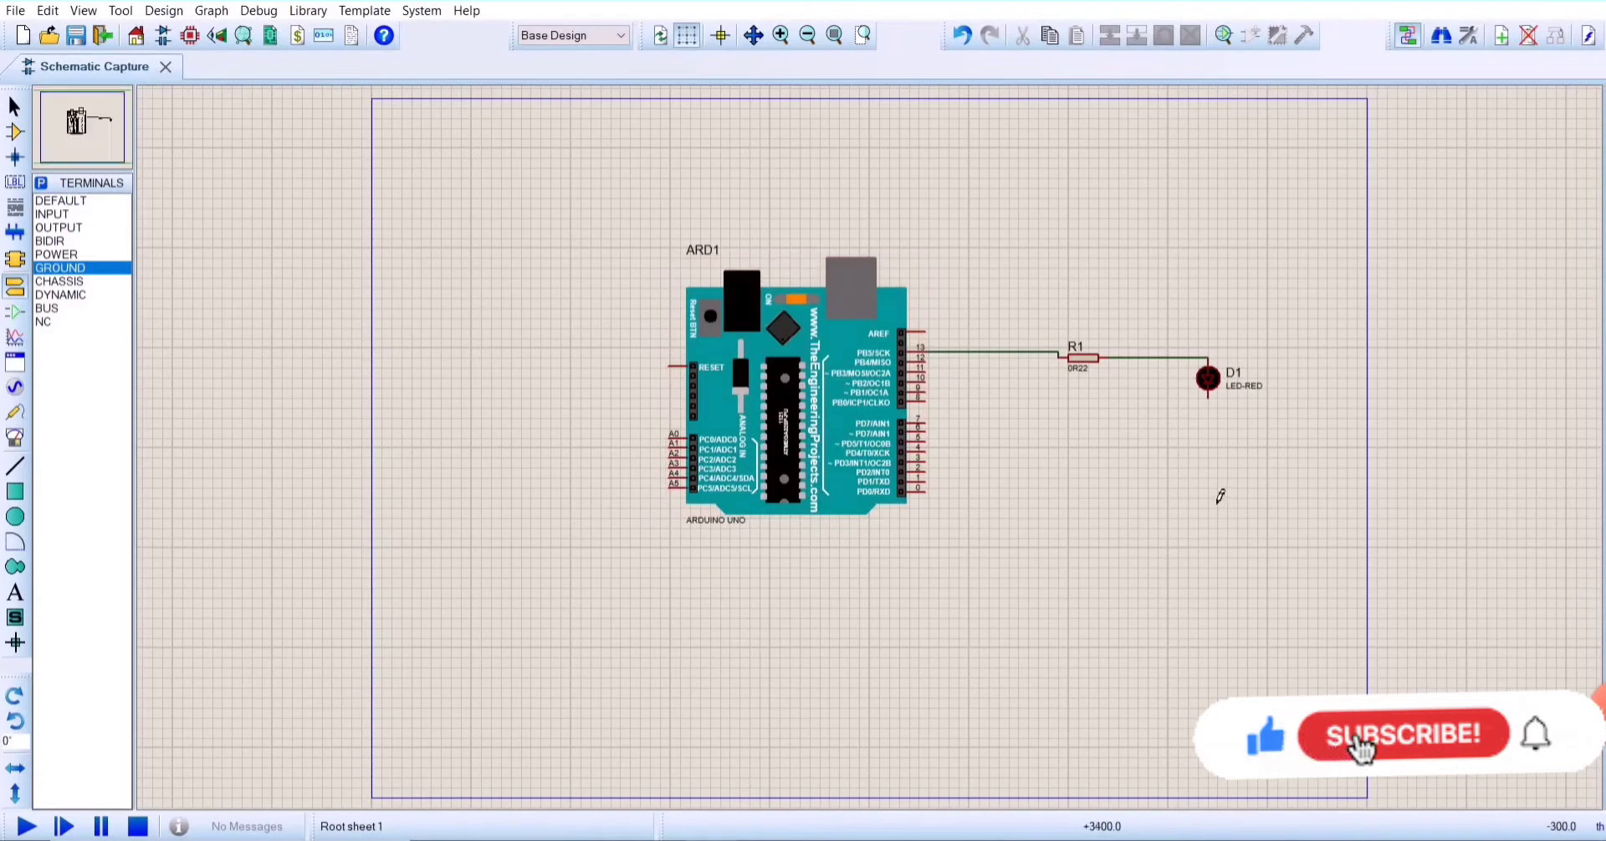
click(1218, 467)
right_click(1232, 480)
click(1271, 474)
click(1211, 477)
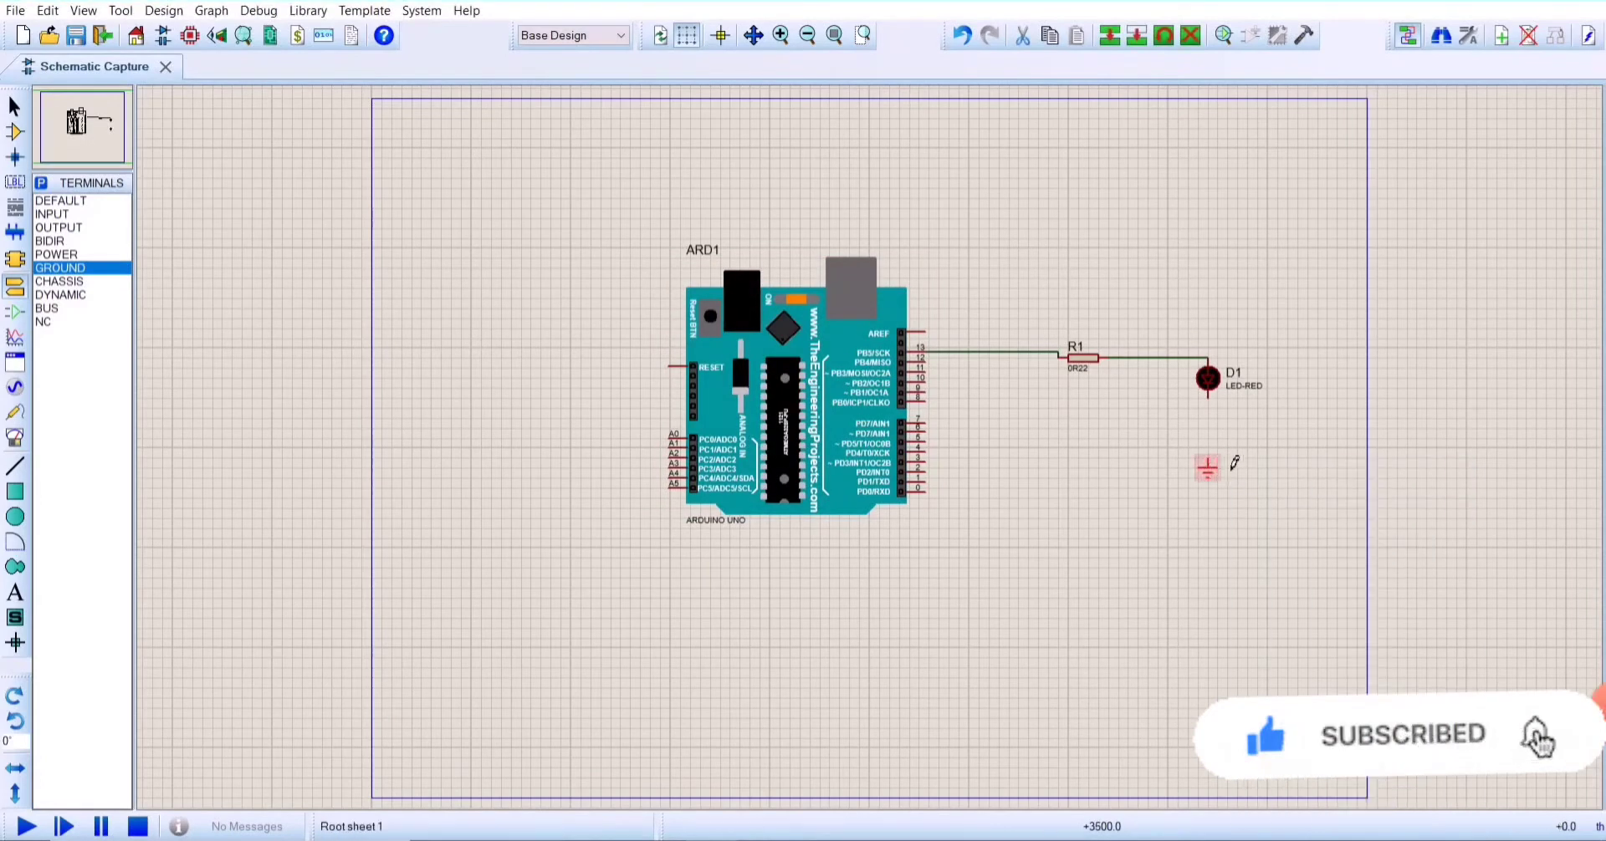
click(1208, 399)
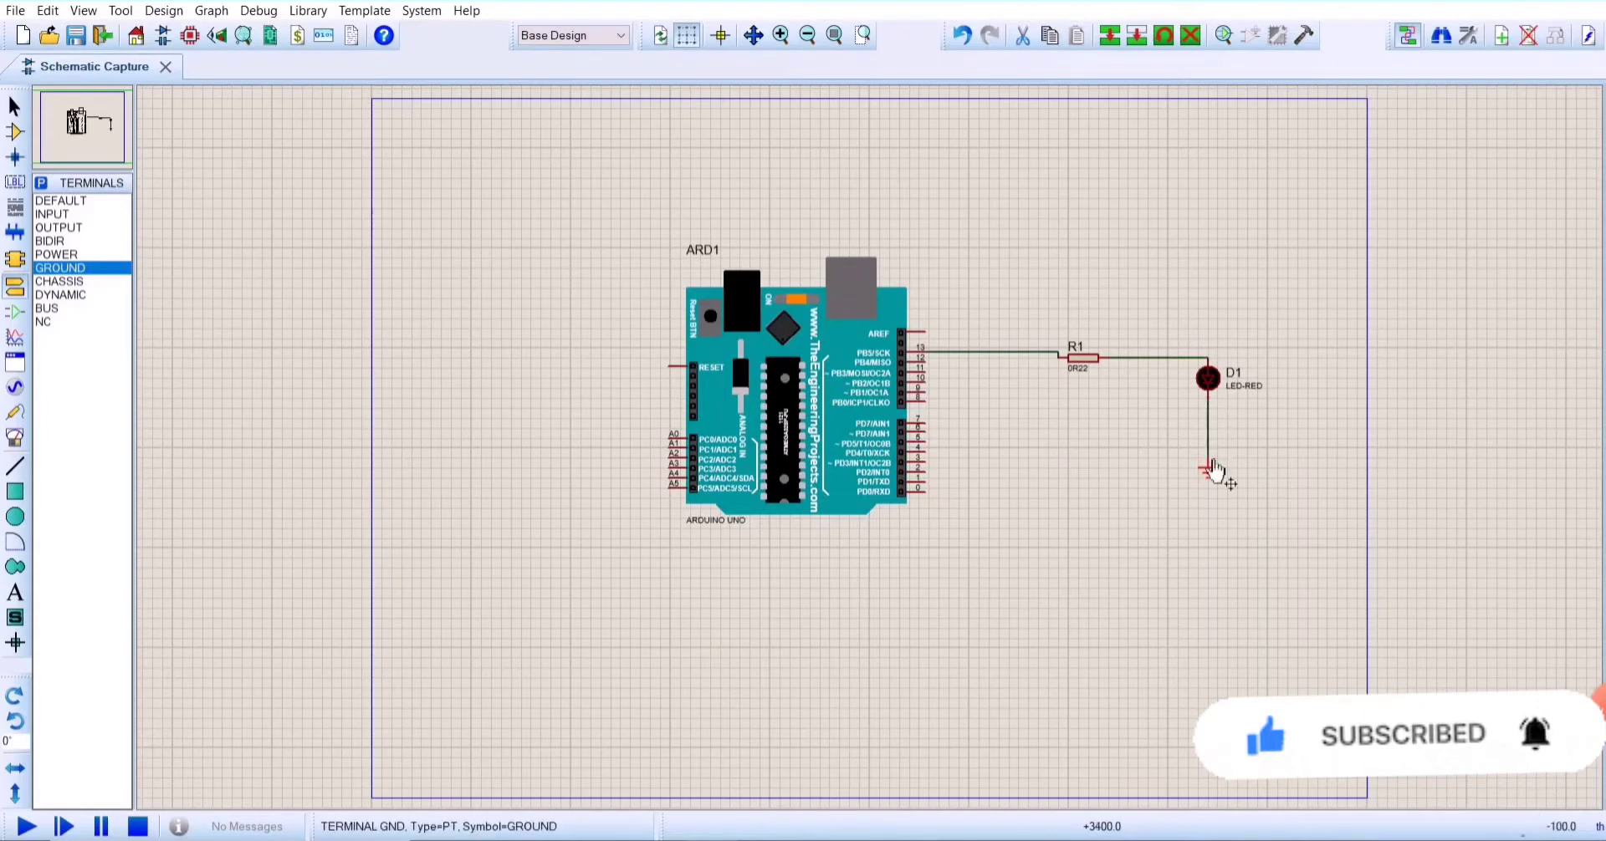
click(1208, 463)
Step: Reposition R1 and replace the old wire with a new one from pin 13 to R1
right_click(1091, 358)
click(1150, 301)
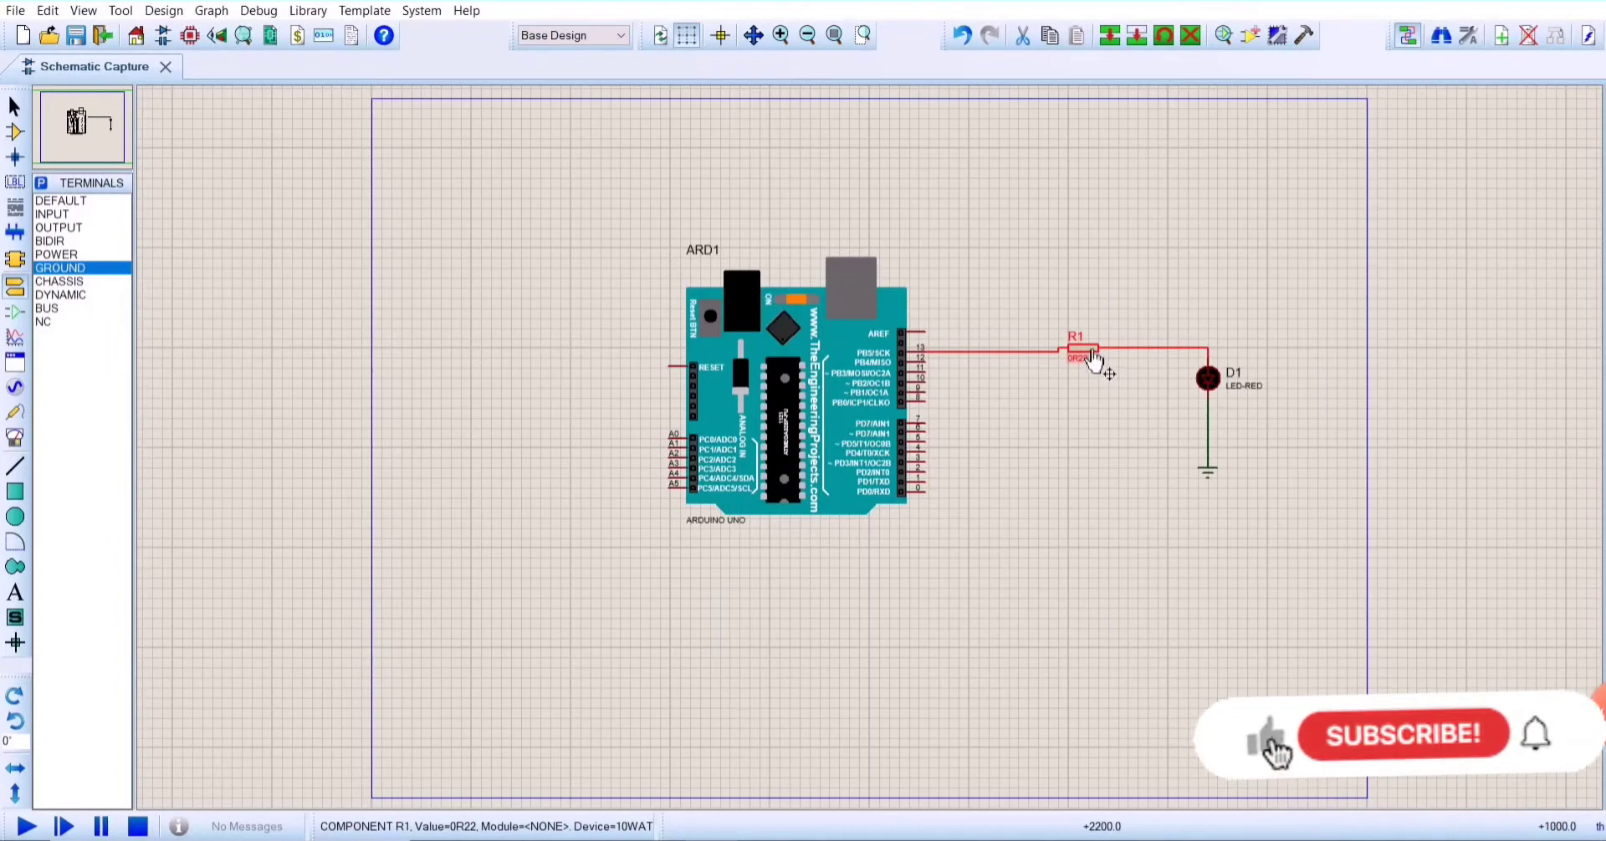
click(1093, 361)
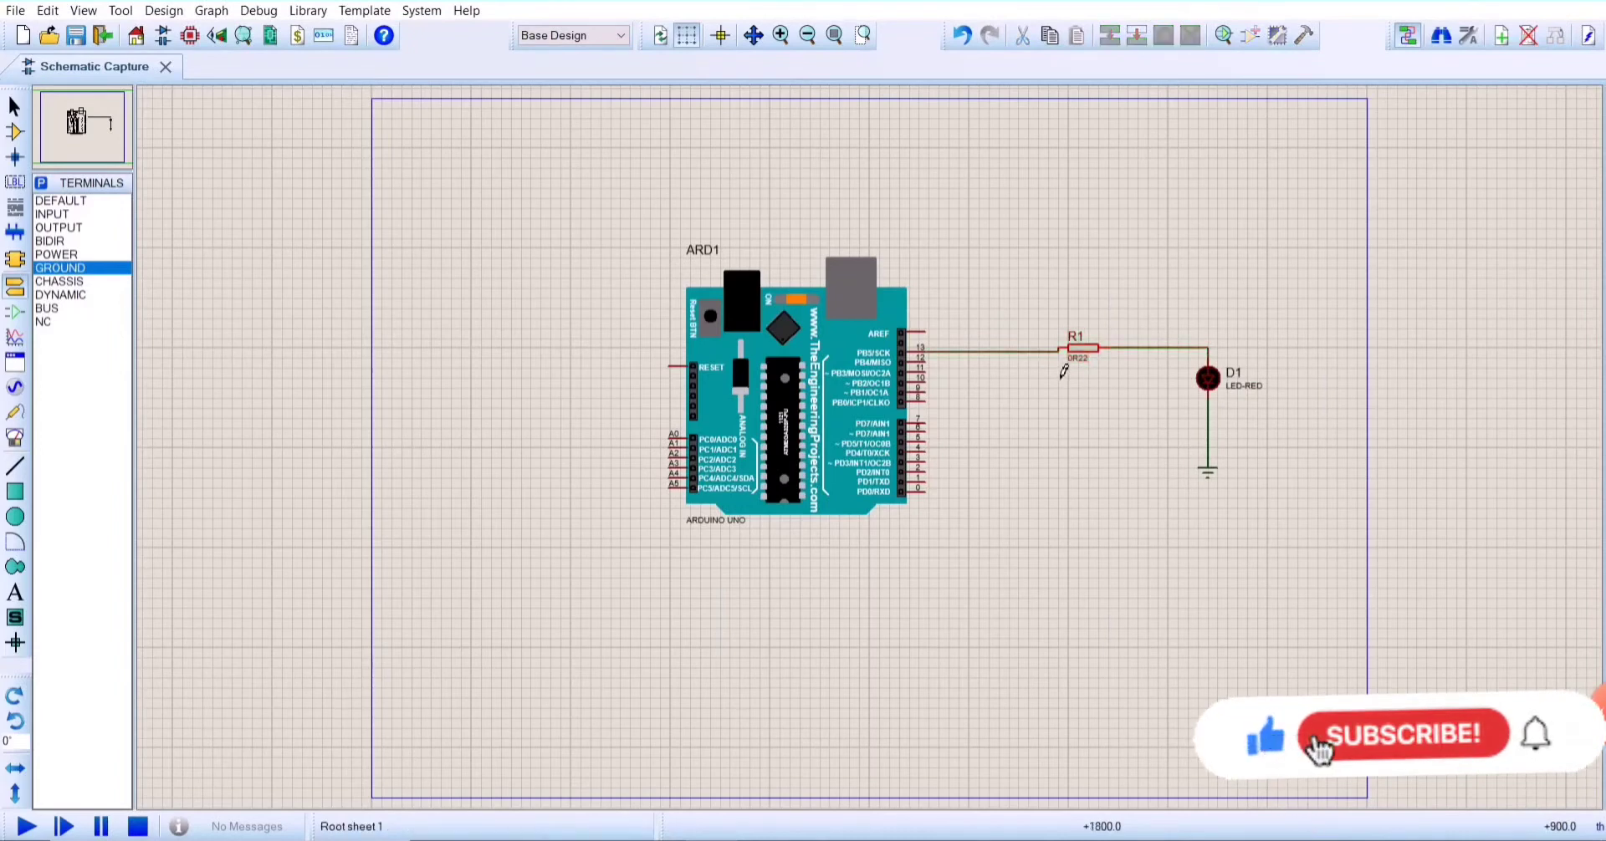
right_click(1056, 351)
click(1109, 404)
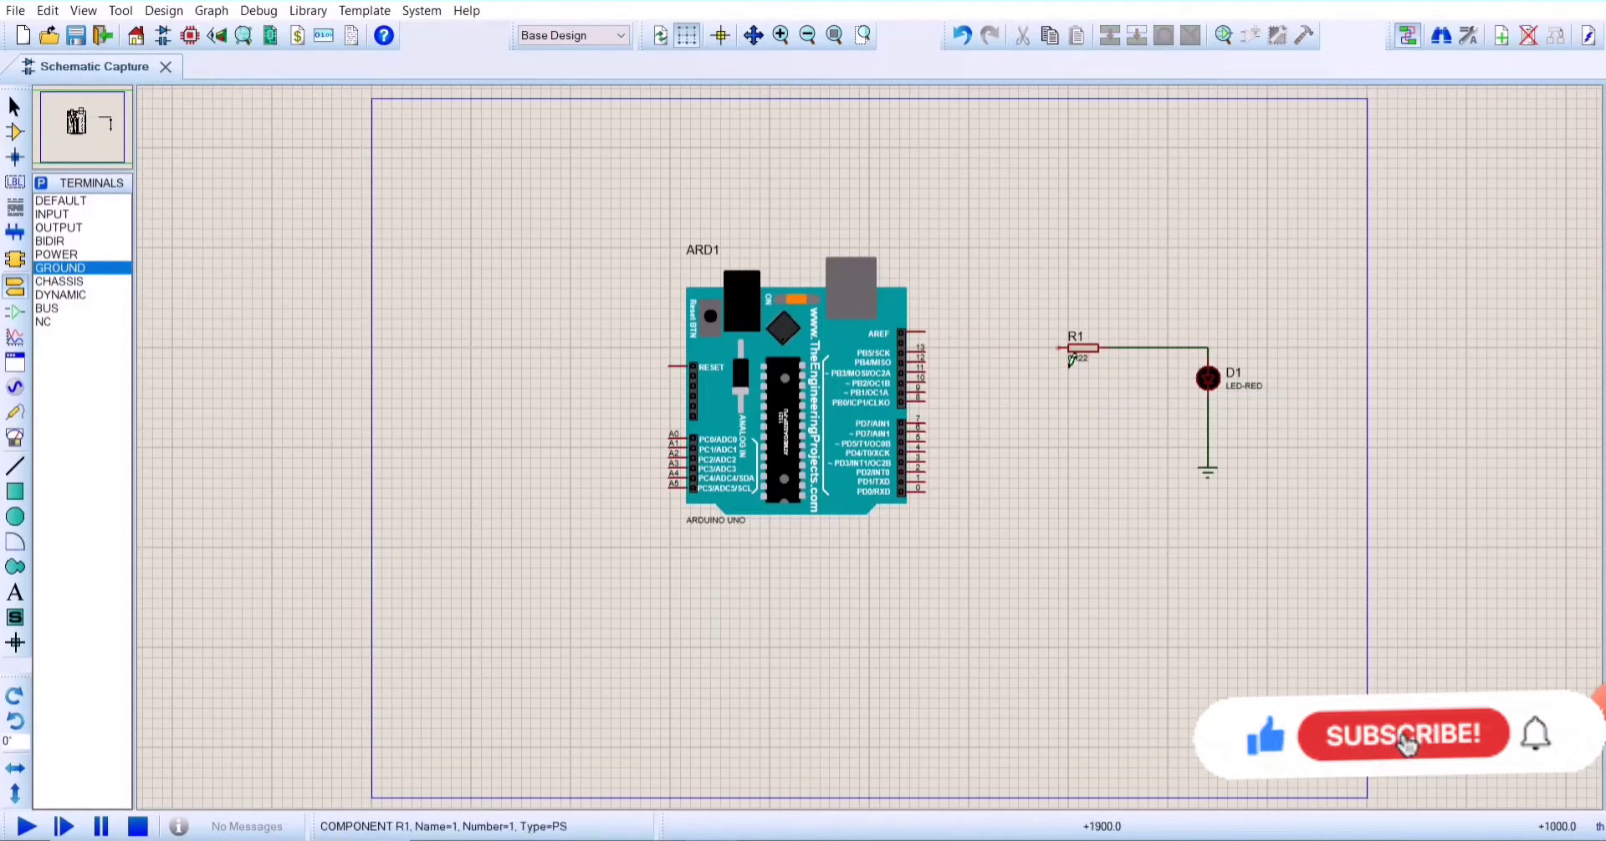
click(1064, 349)
click(923, 348)
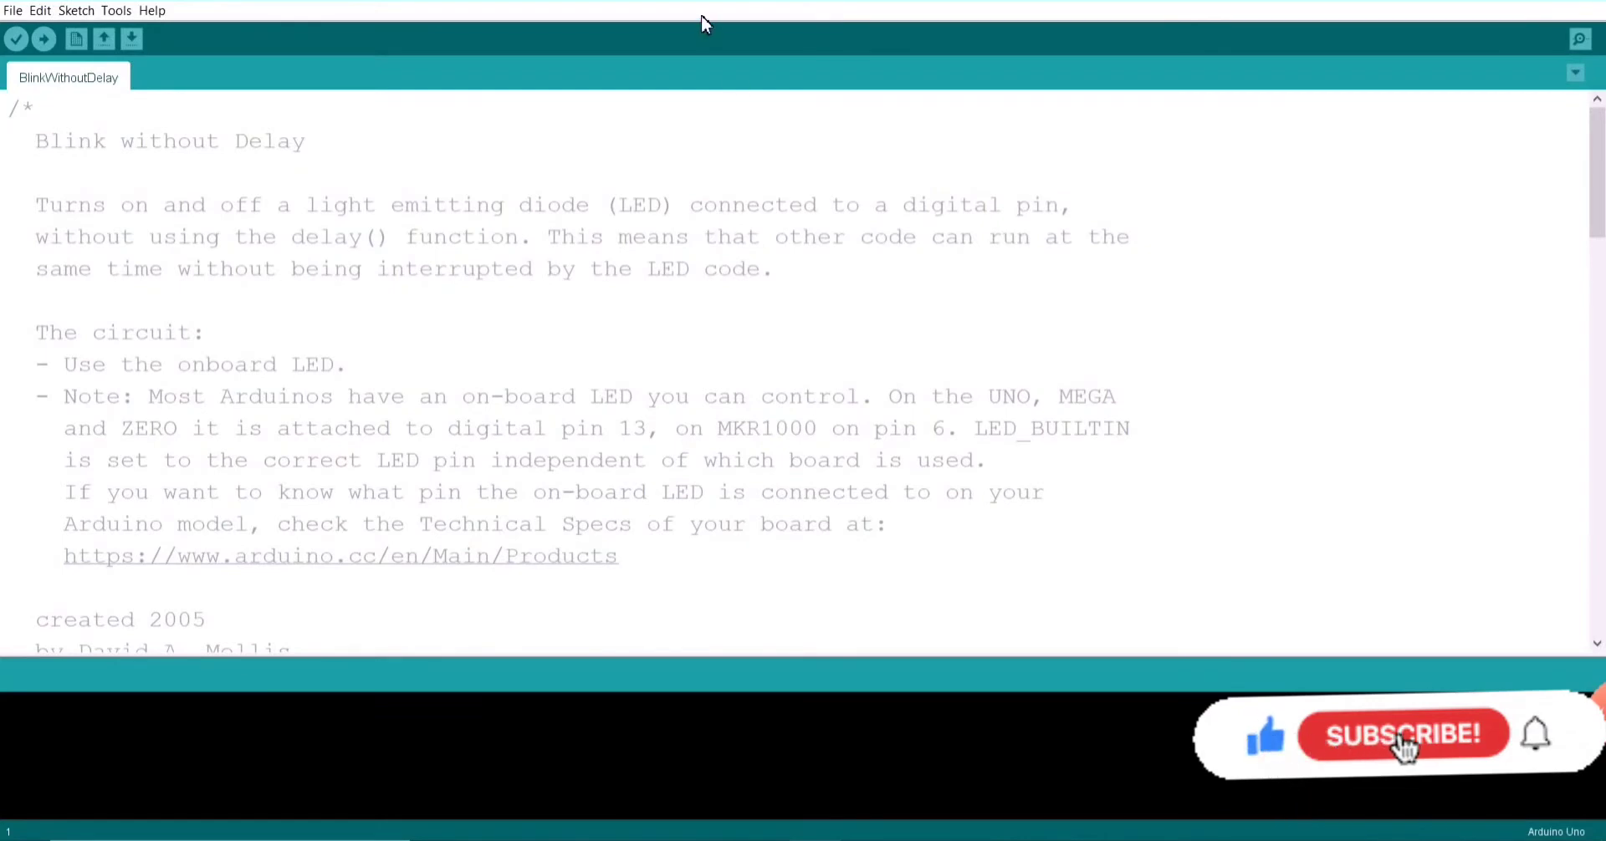
Step: Open the BlinkWithoutDelay example in a new, maximized Arduino IDE sketch window
key(ctrl+n)
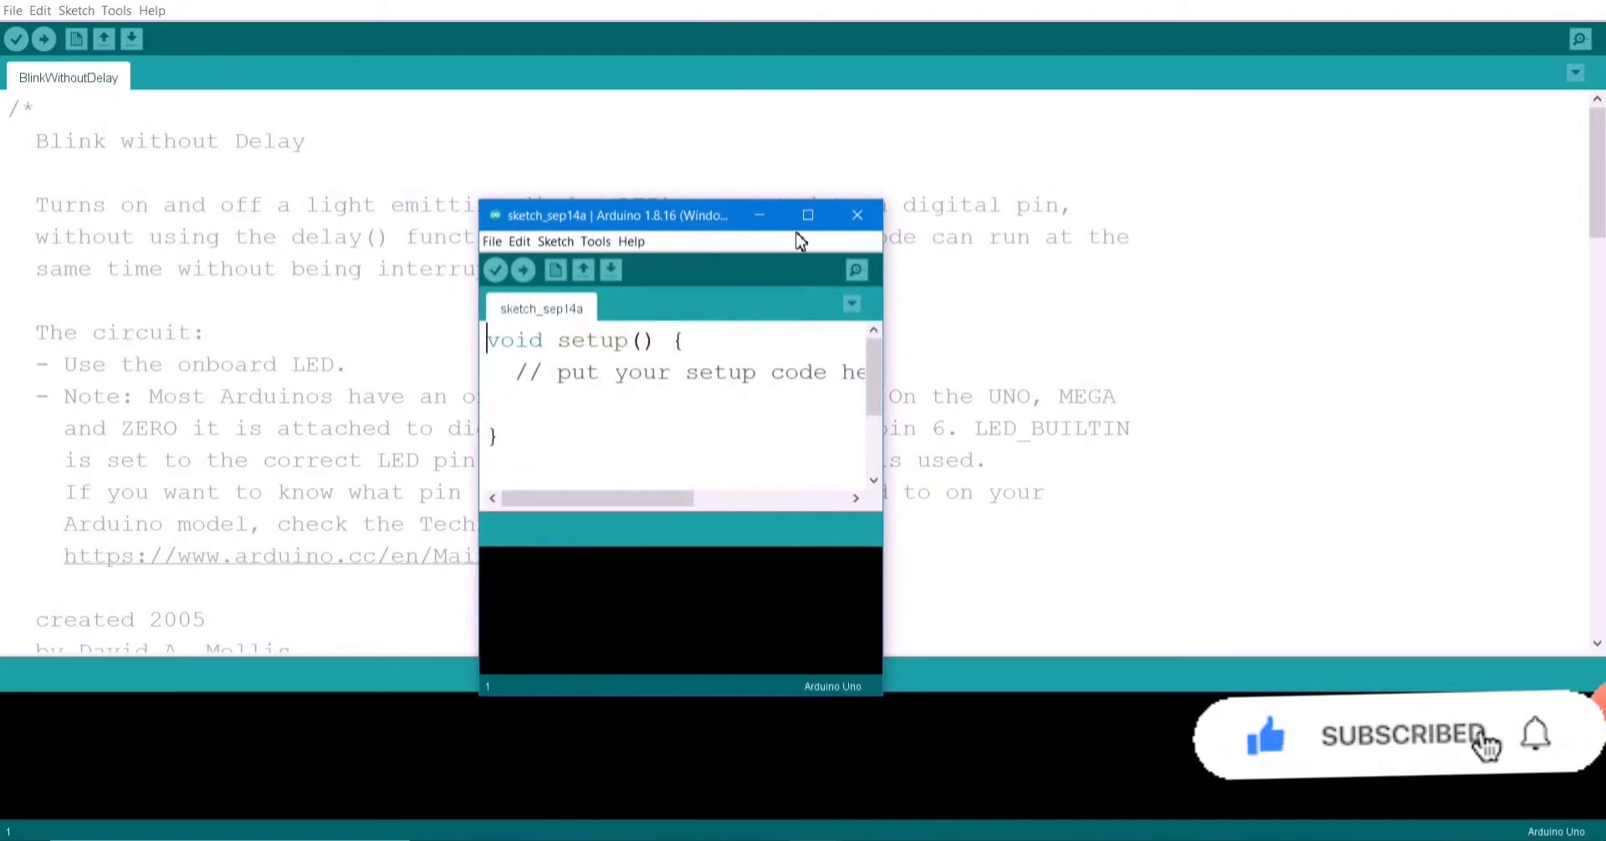
click(808, 215)
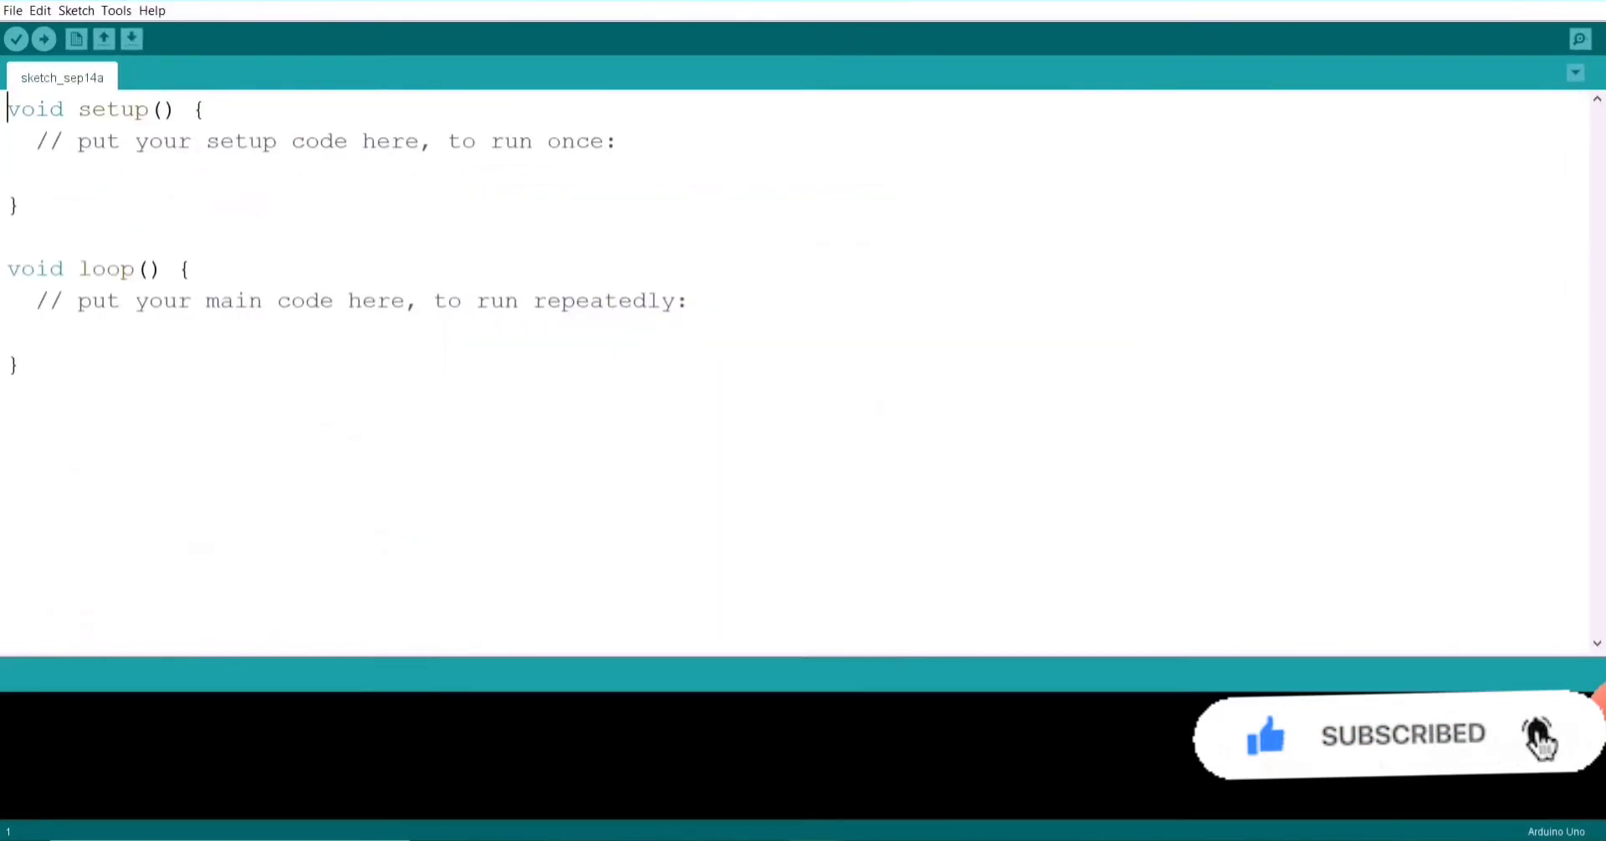
click(13, 10)
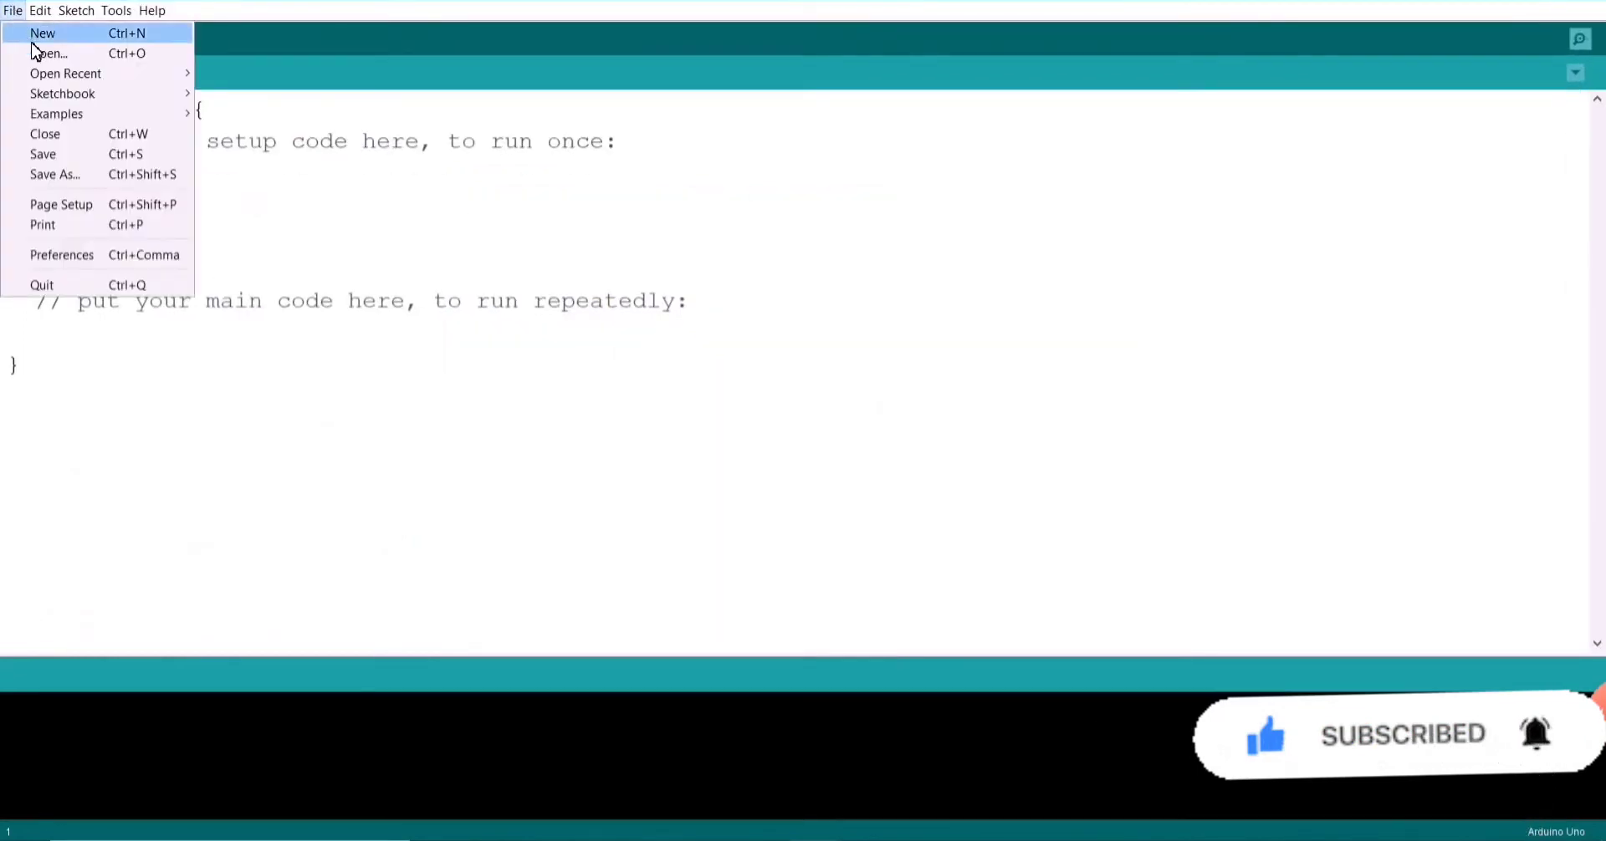
mouse_move(57, 114)
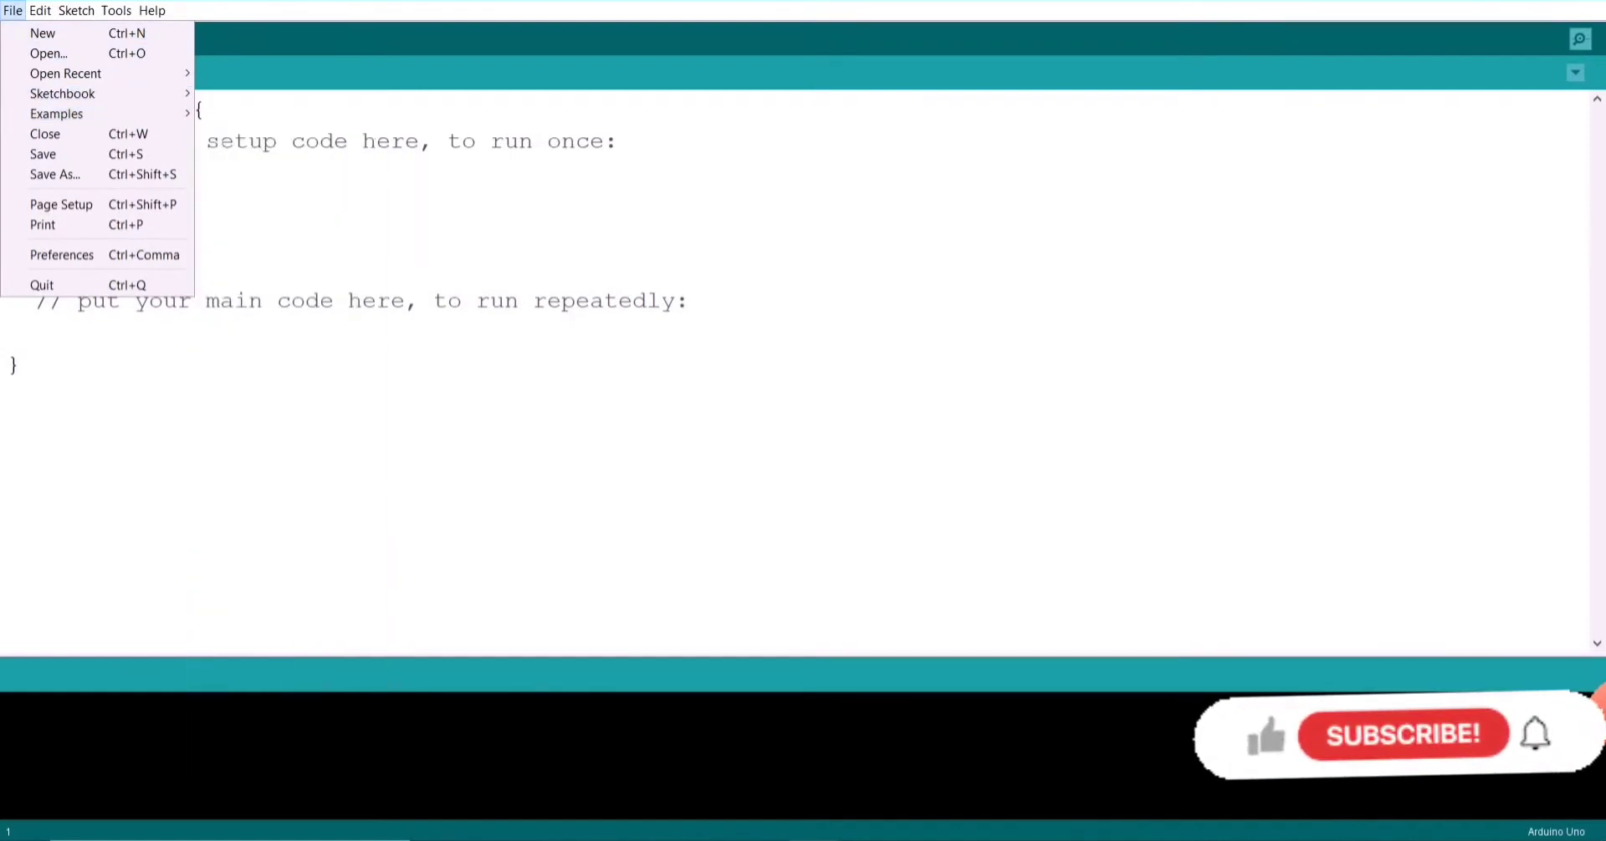
mouse_move(246, 167)
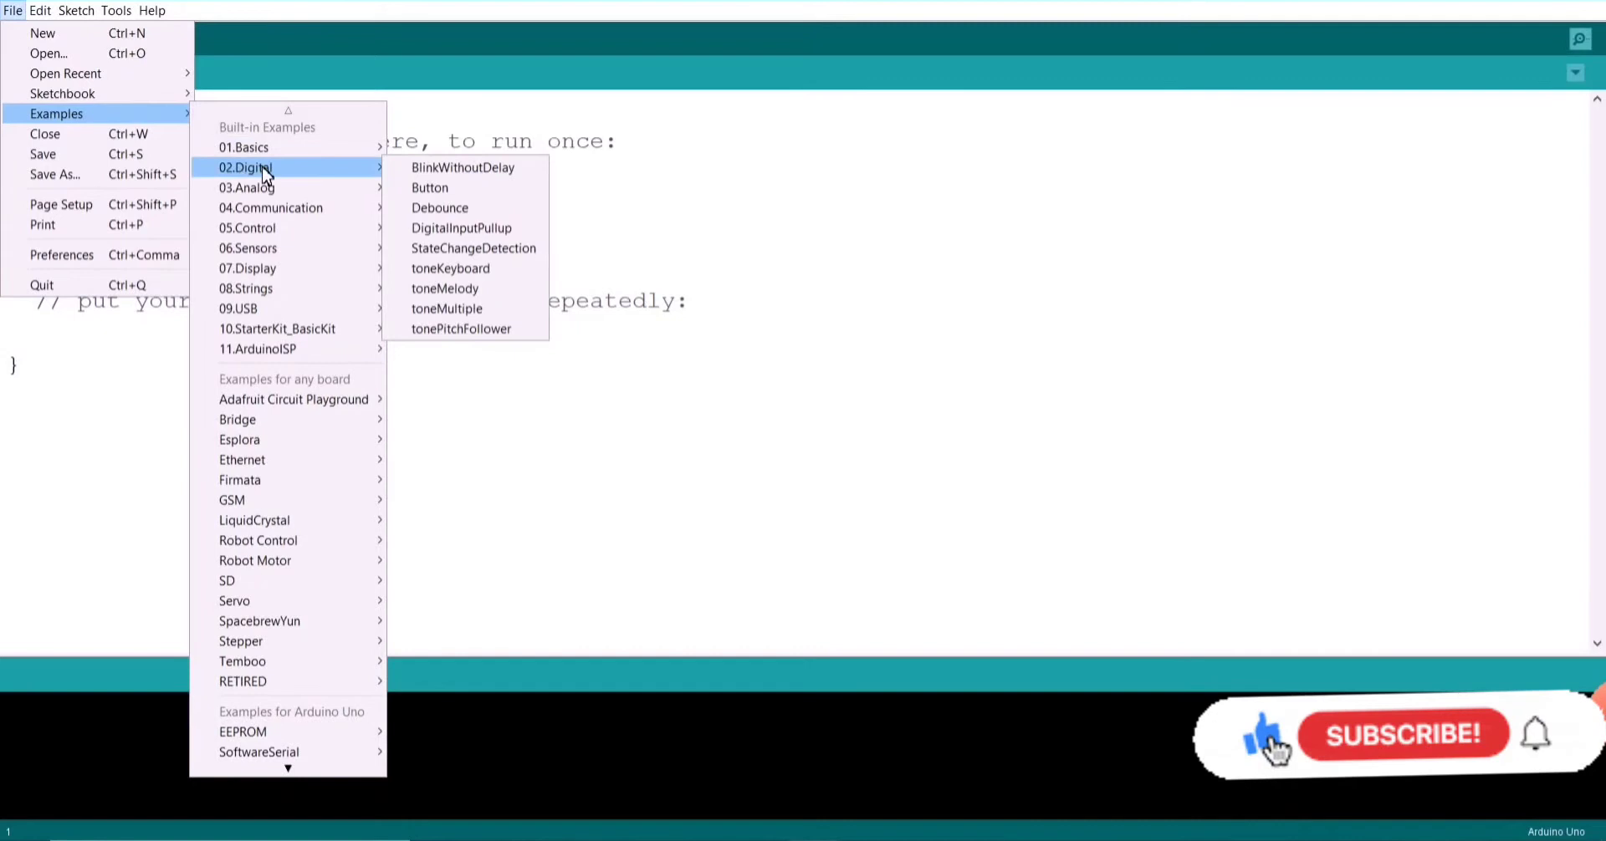
click(404, 168)
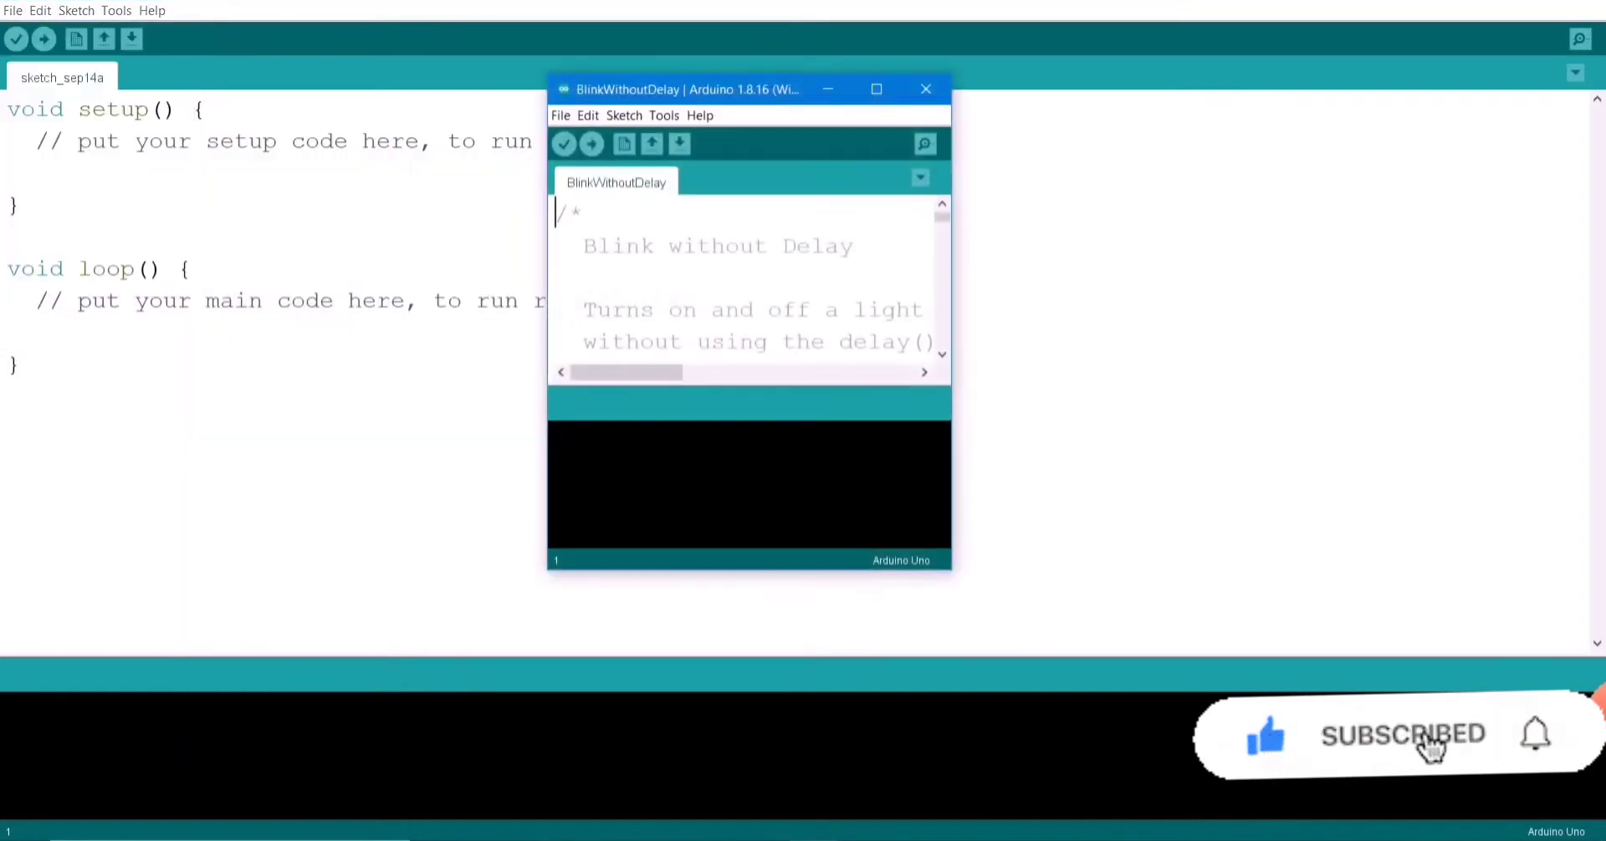
click(876, 89)
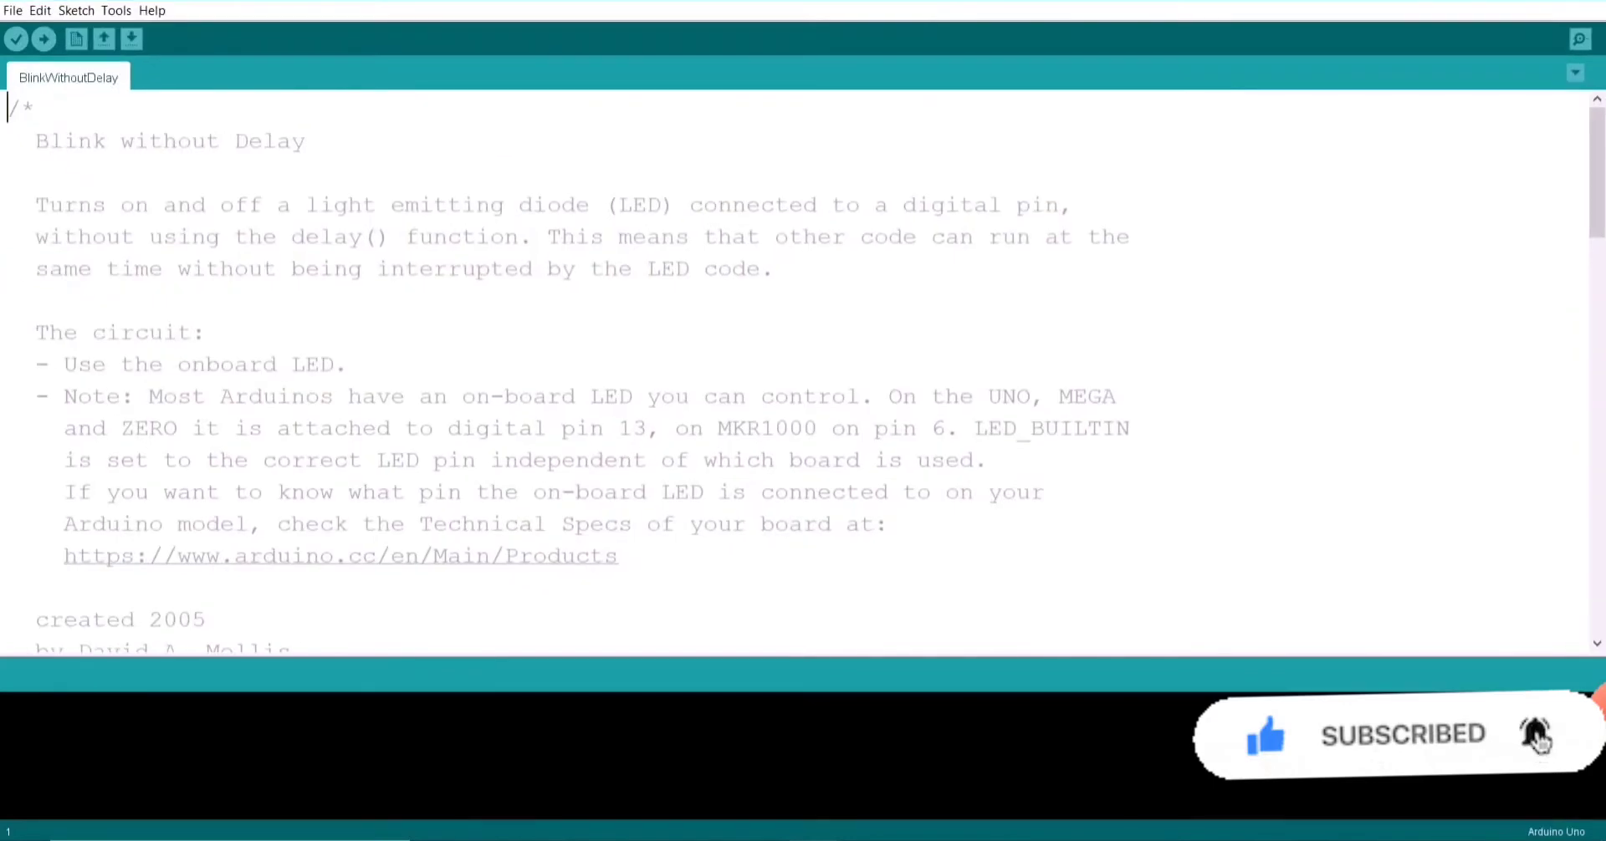
scroll(794, 372, down, 1)
scroll(795, 372, down, 1)
scroll(794, 372, down, 3)
scroll(795, 373, down, 5)
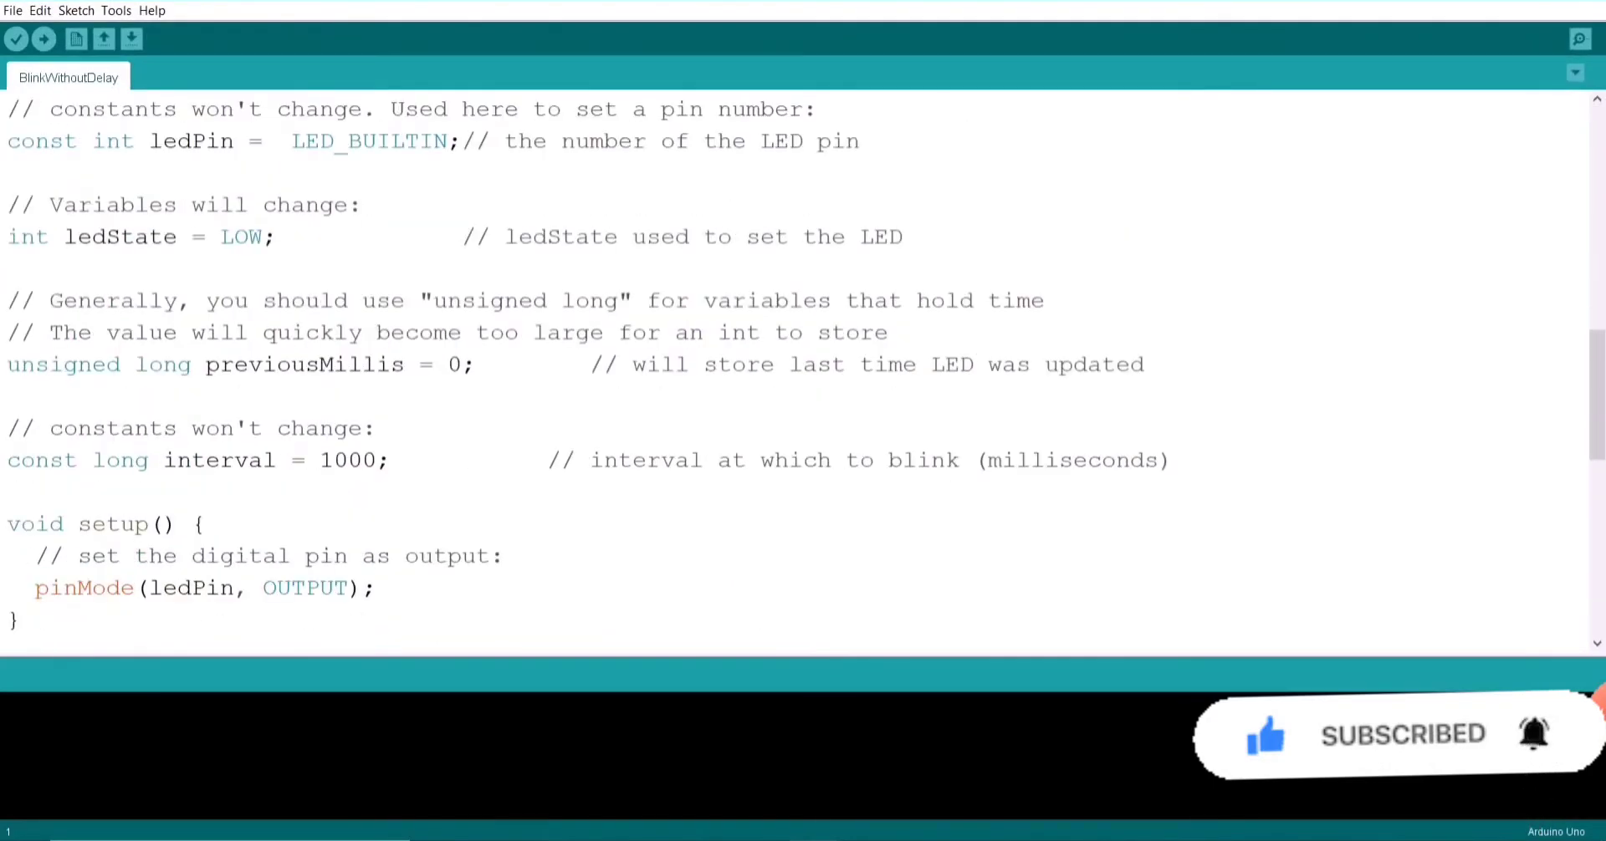
scroll(794, 372, up, 1)
scroll(795, 372, up, 2)
scroll(795, 372, down, 1)
scroll(795, 372, down, 1)
scroll(795, 372, down, 1)
scroll(794, 373, down, 1)
scroll(795, 372, down, 2)
scroll(794, 372, down, 1)
scroll(794, 372, down, 1)
scroll(794, 372, down, 2)
scroll(795, 372, down, 1)
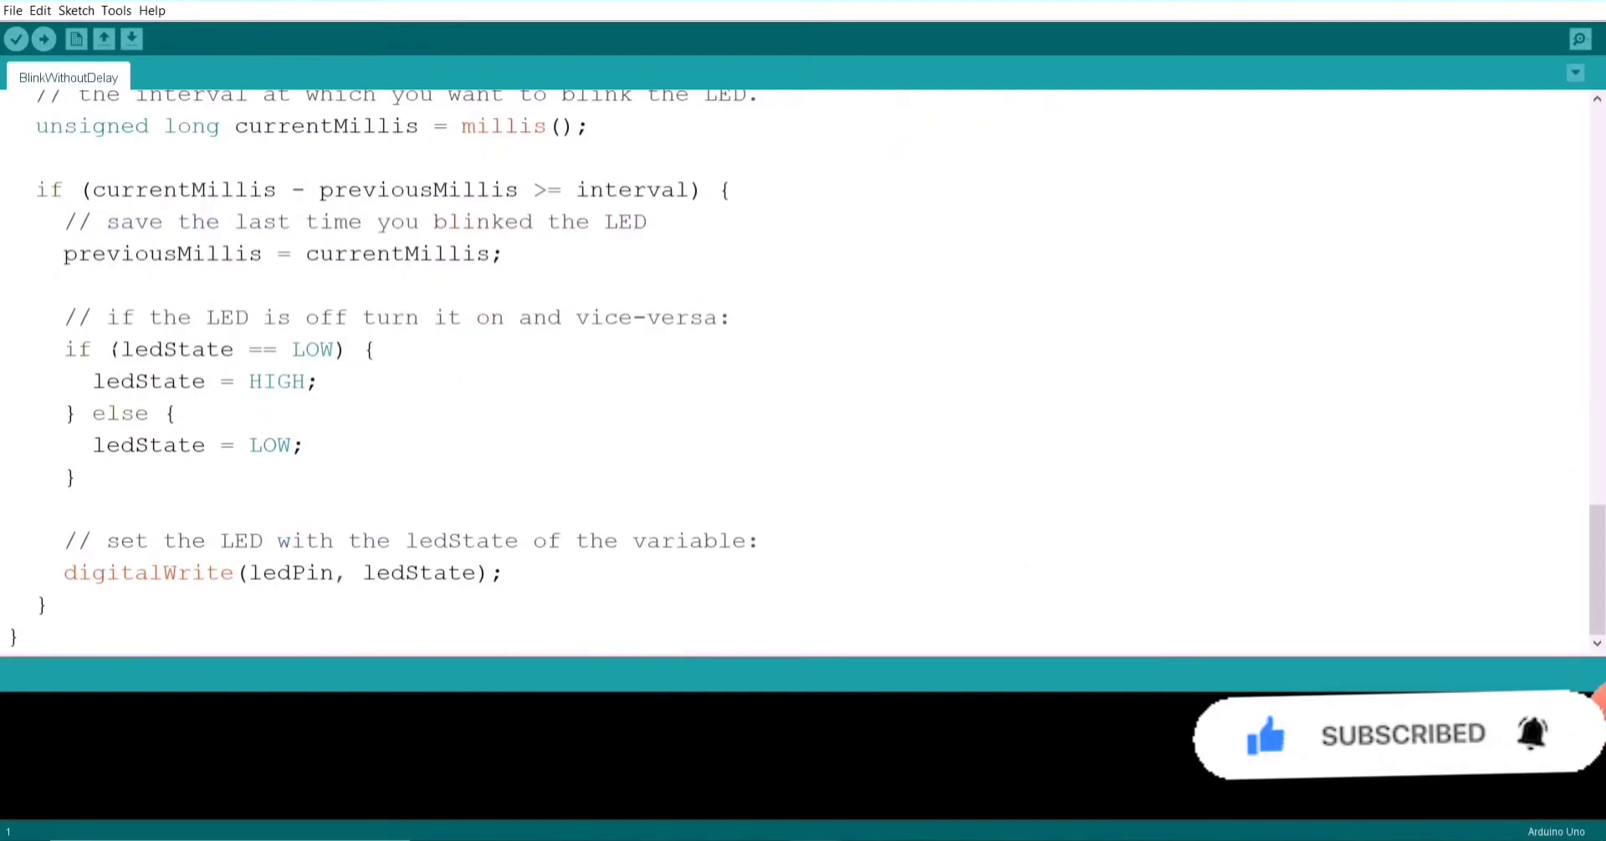
key(shift+Right)
key(shift+Right)
key(shift+Right)
key(shift+Right)
key(shift+Right)
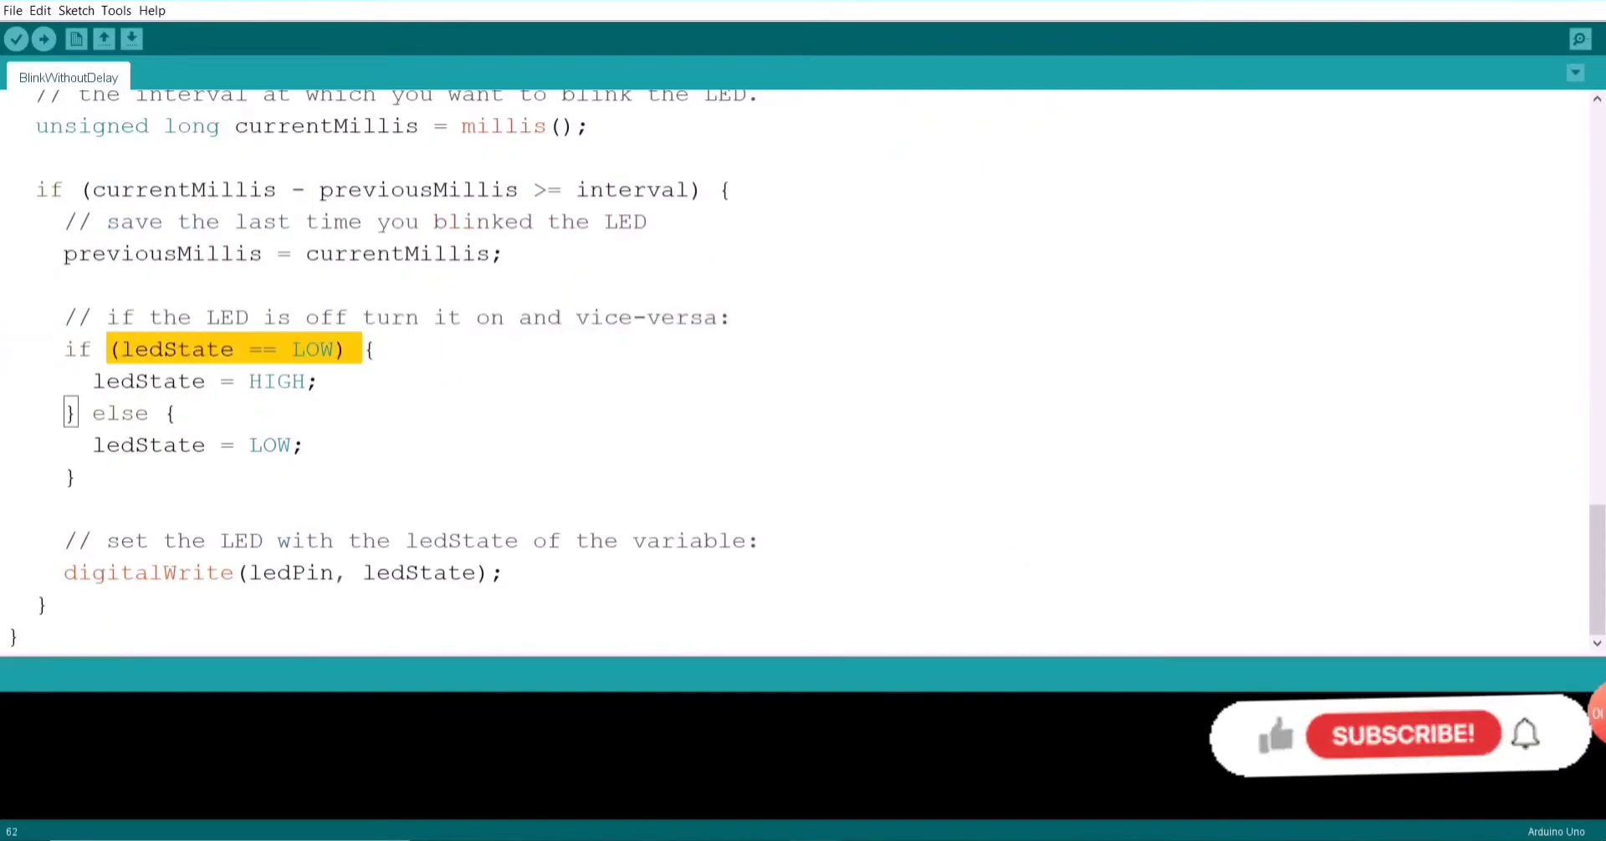
key(Down)
key(Down)
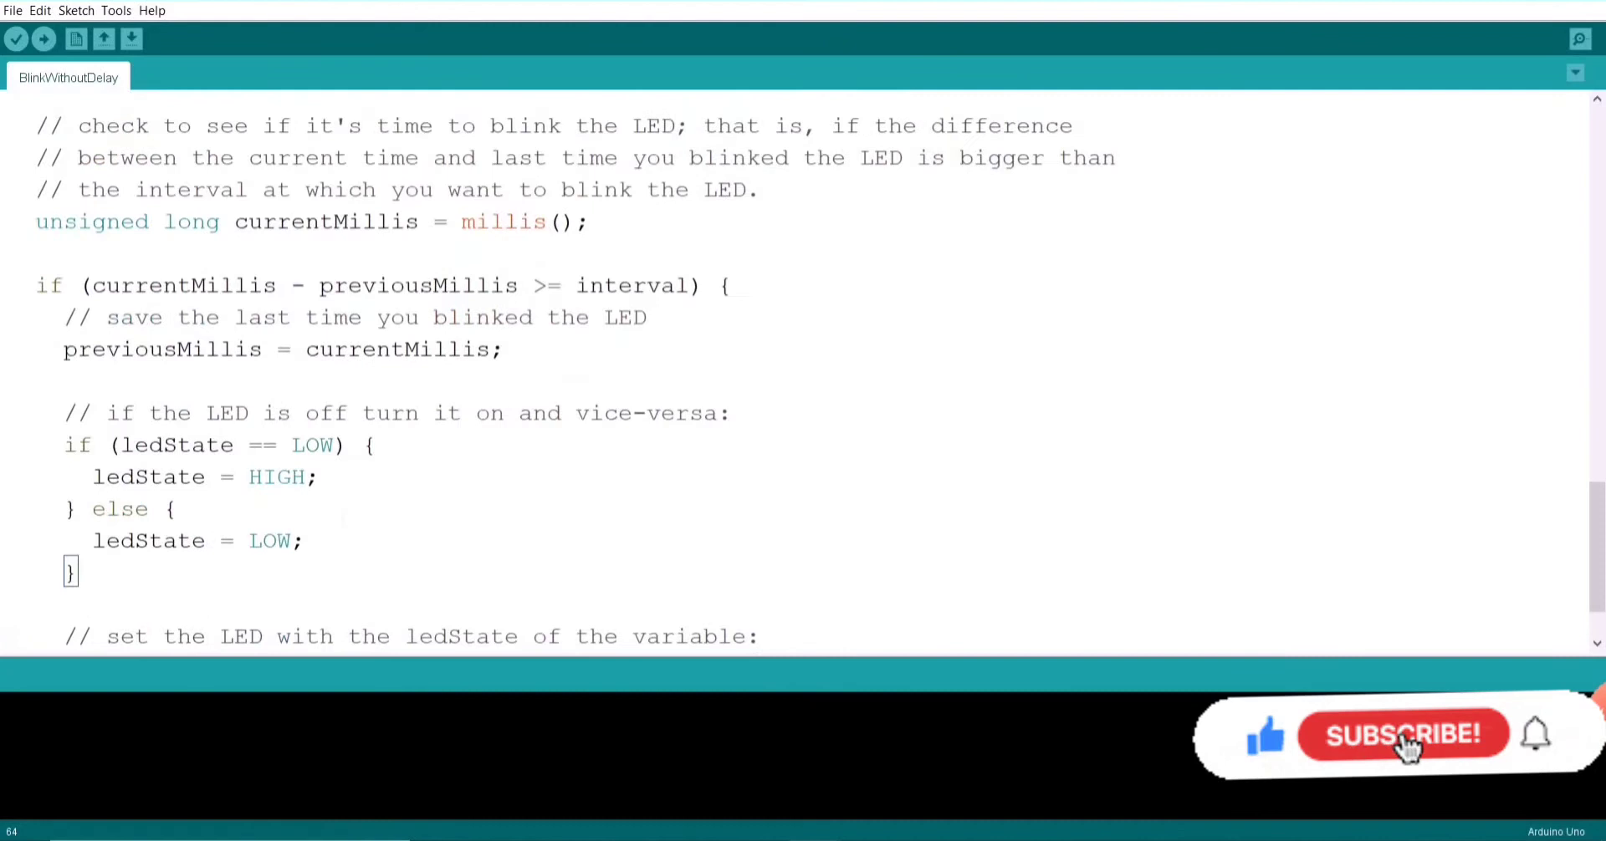
Step: Save the sketch as 'Blink Of LED' in the YT folder
click(13, 10)
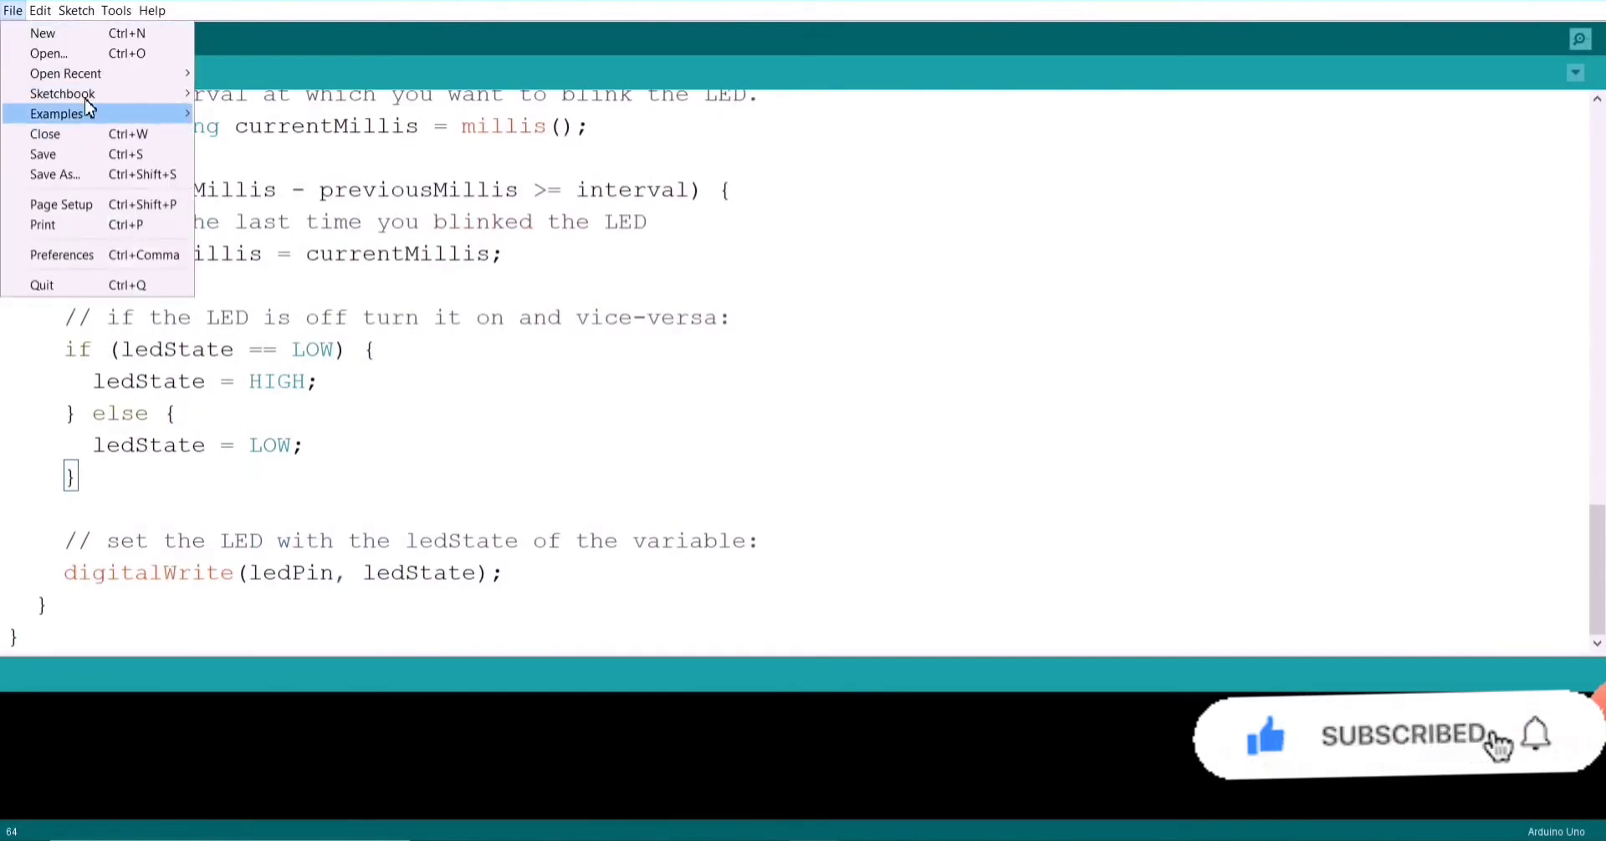
click(111, 174)
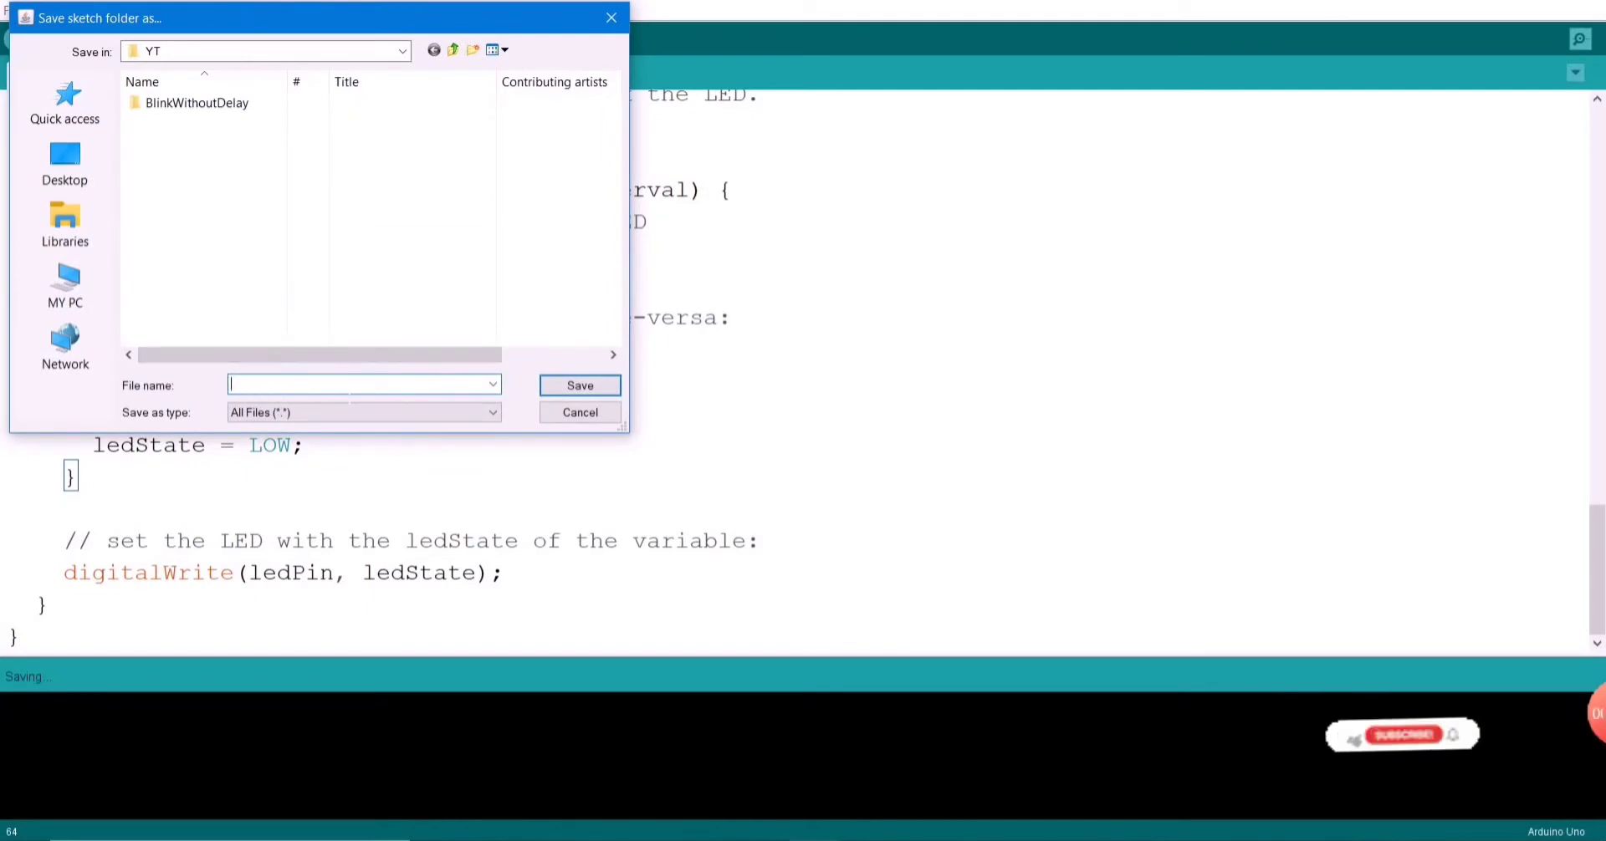
text(Blink)
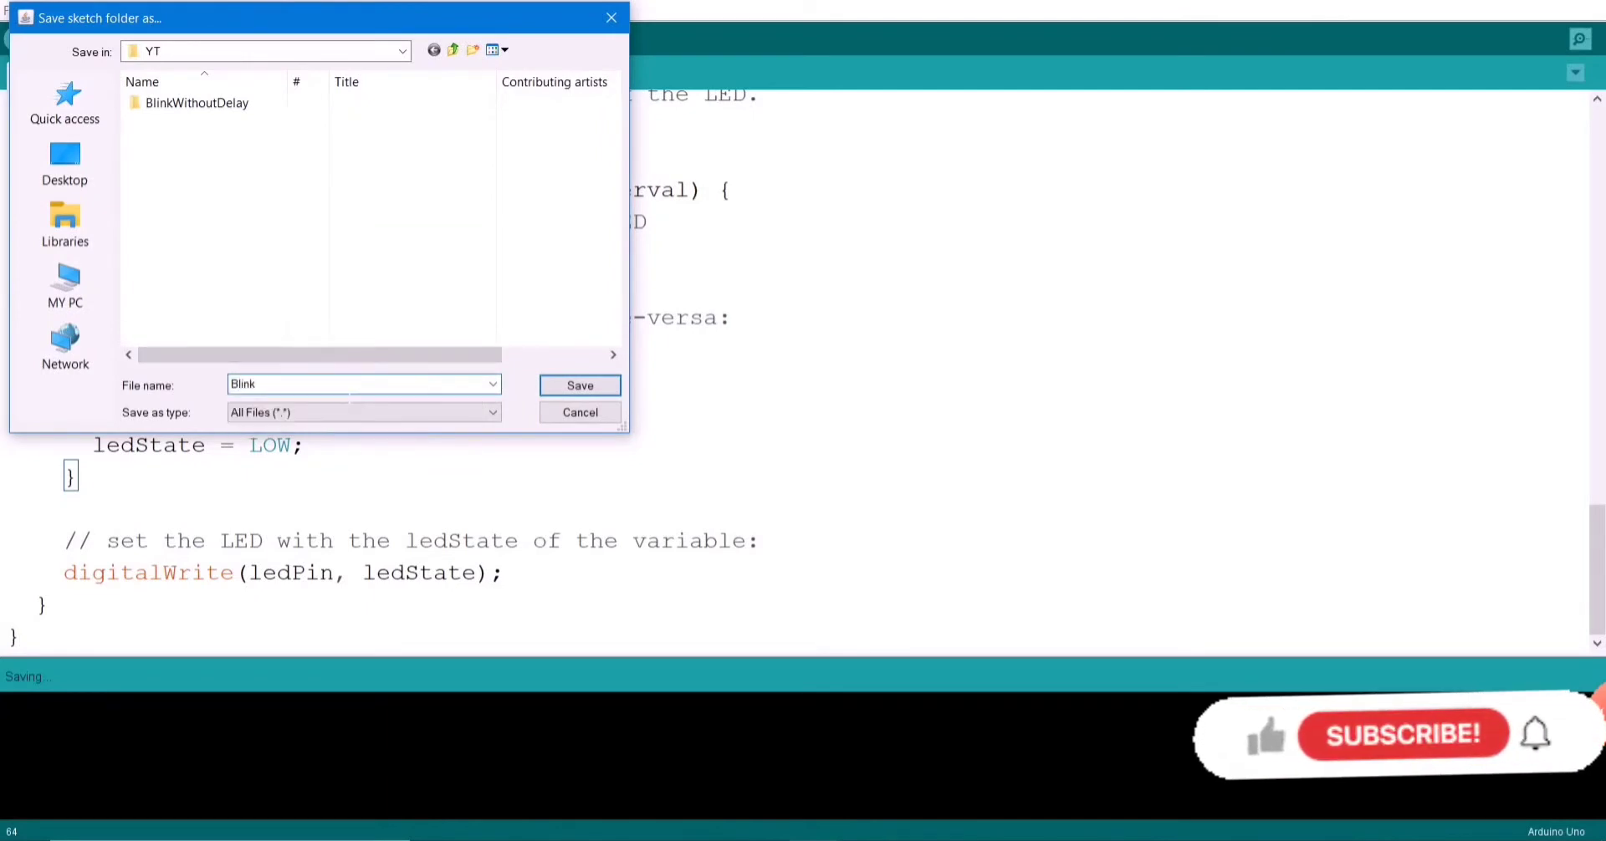
text( Of LED)
key(Return)
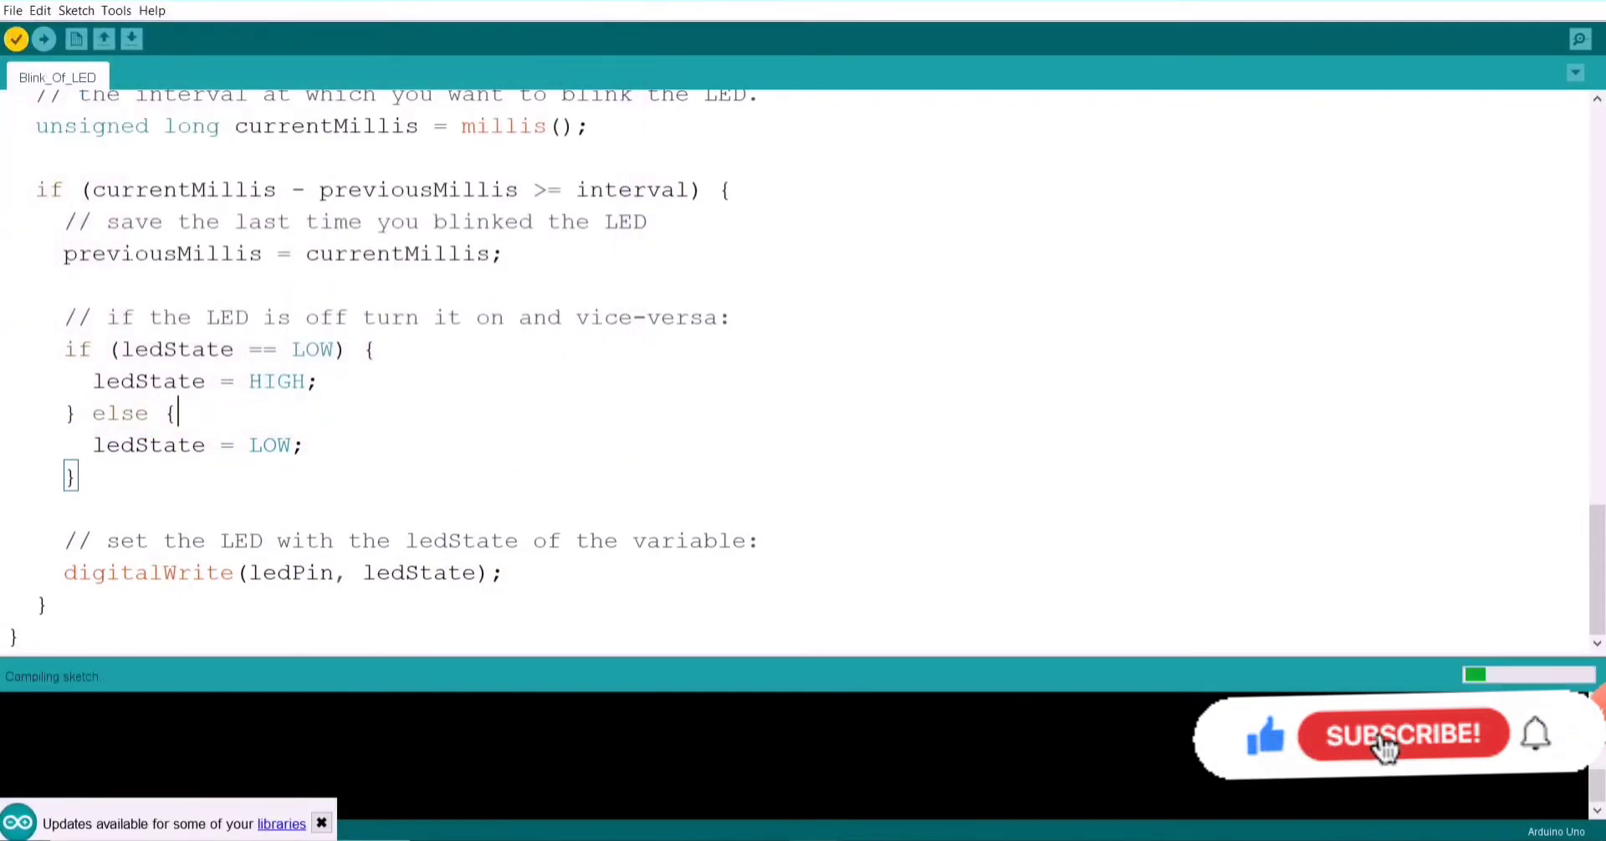
Step: Verify Blink_Of_LED, dismiss the library updates notice, and compile again to 860 bytes
click(16, 38)
click(322, 828)
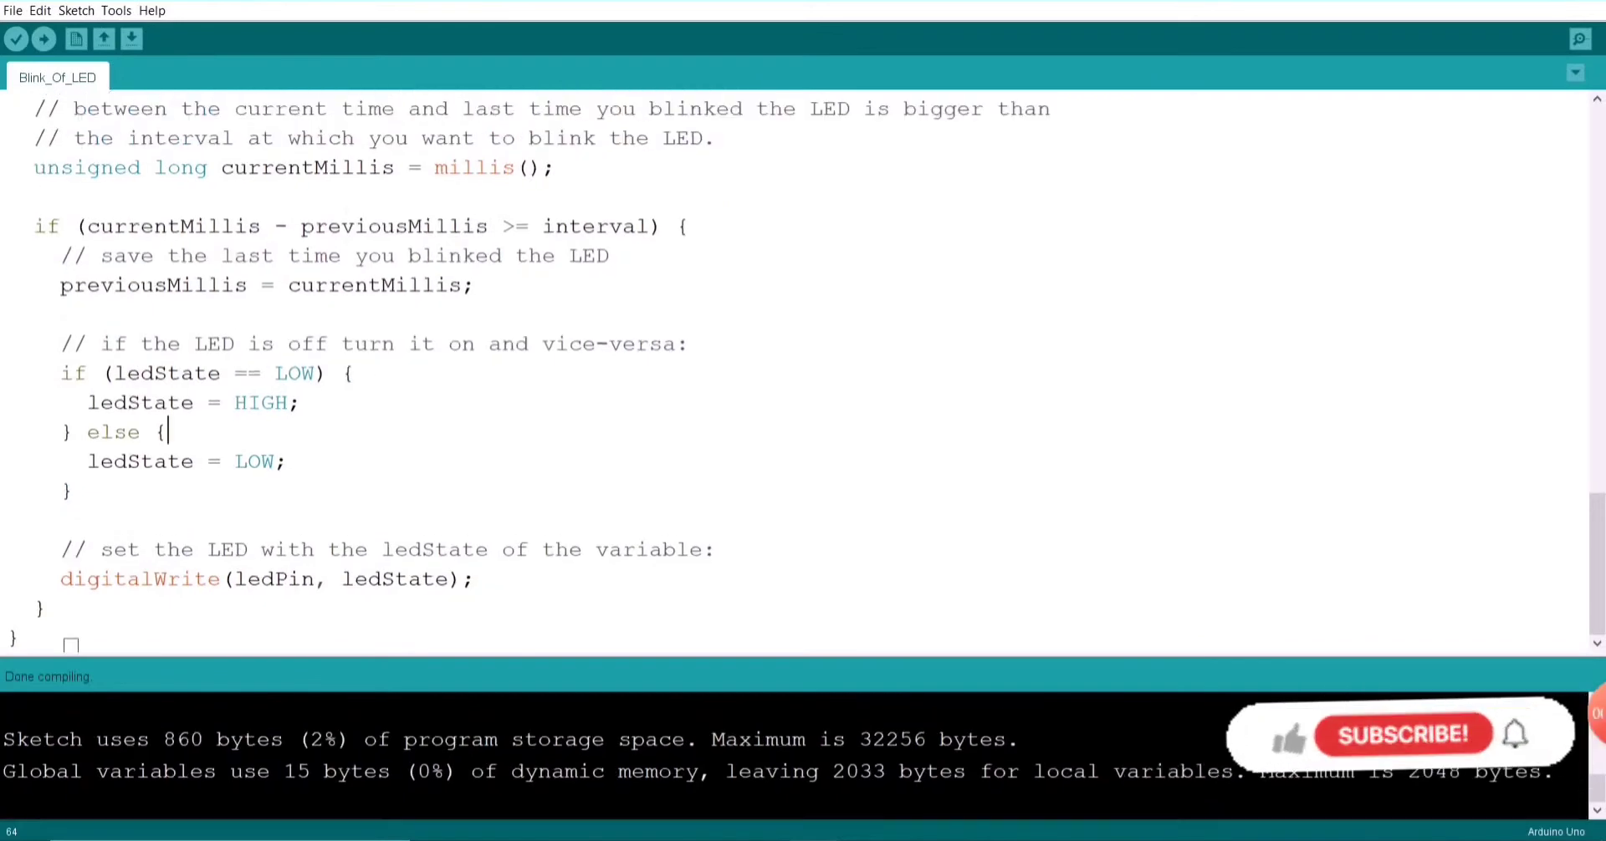
click(76, 10)
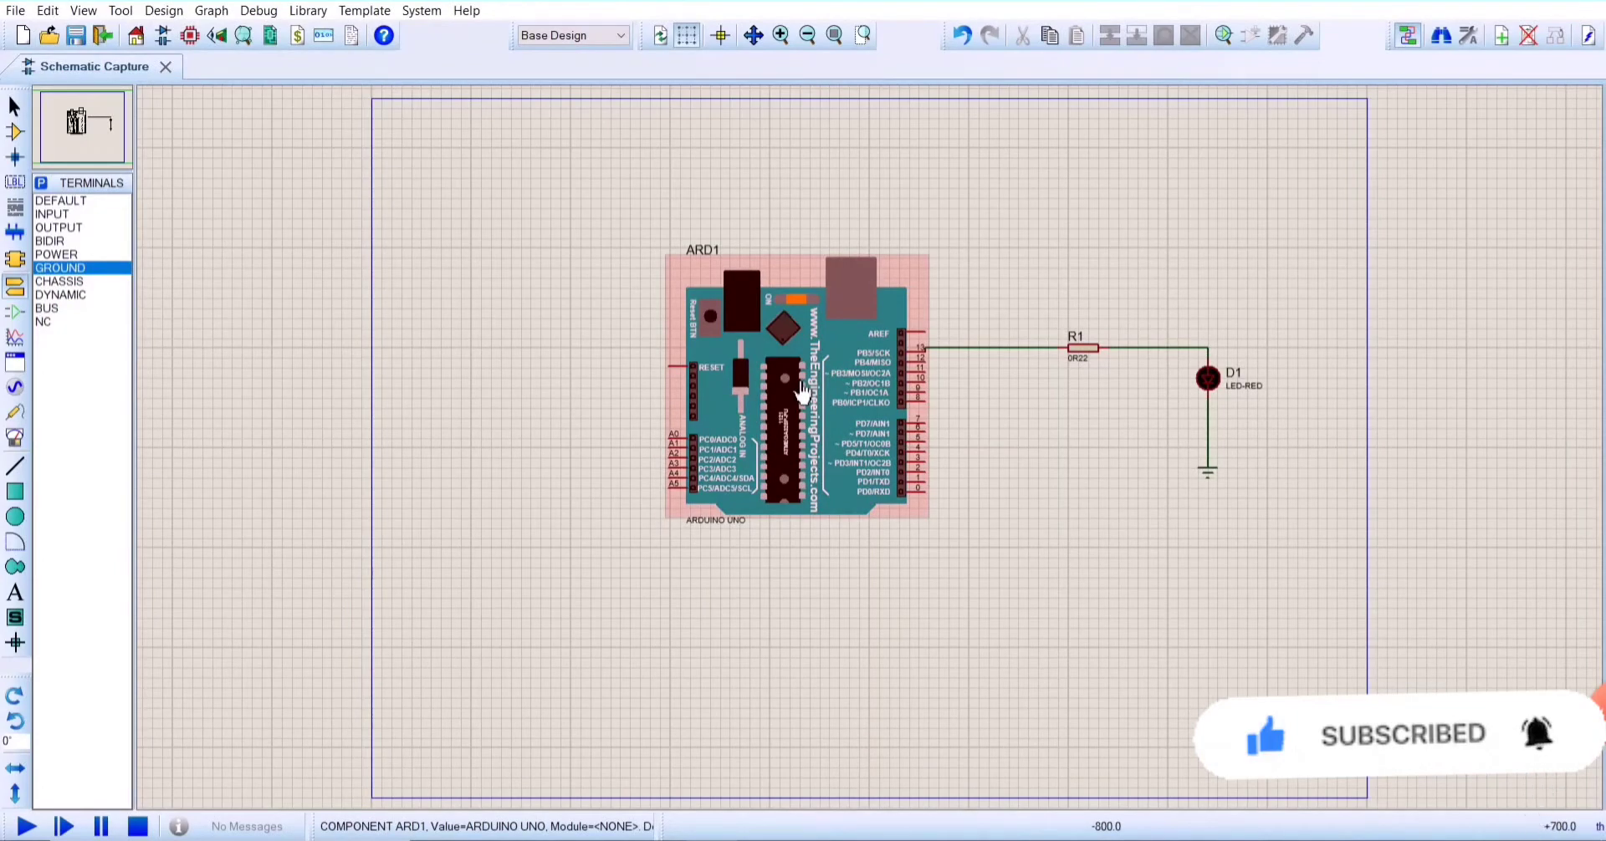
Step: Set ARD1's program file to D:\YT\Blink_Of_LED\Blink_Of_LED.ino.with_bootloader.standard.hex
double_click(800, 391)
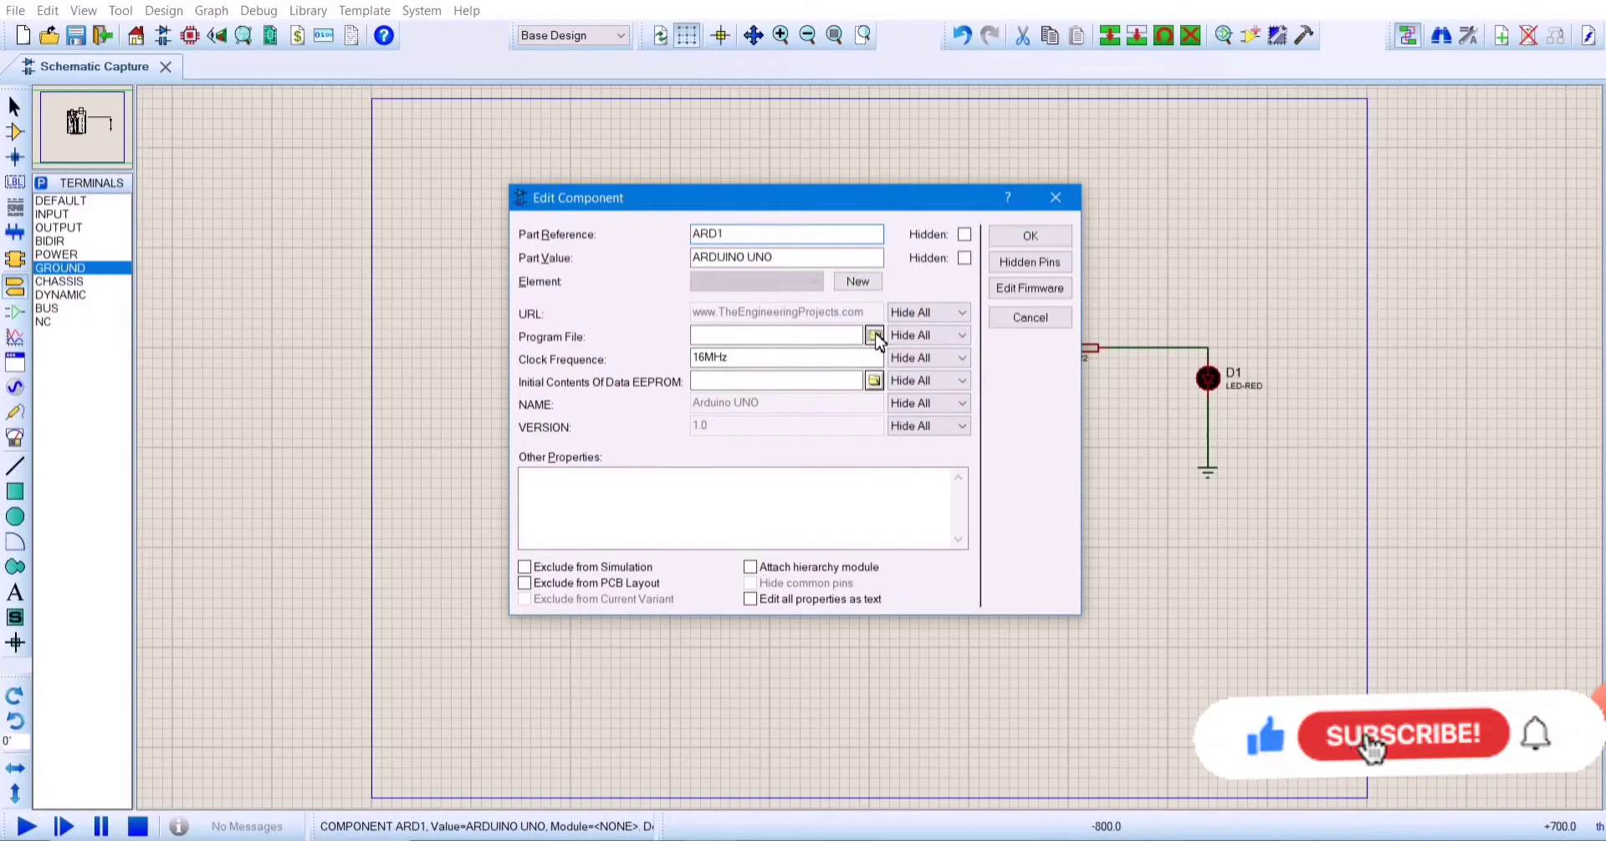
click(874, 336)
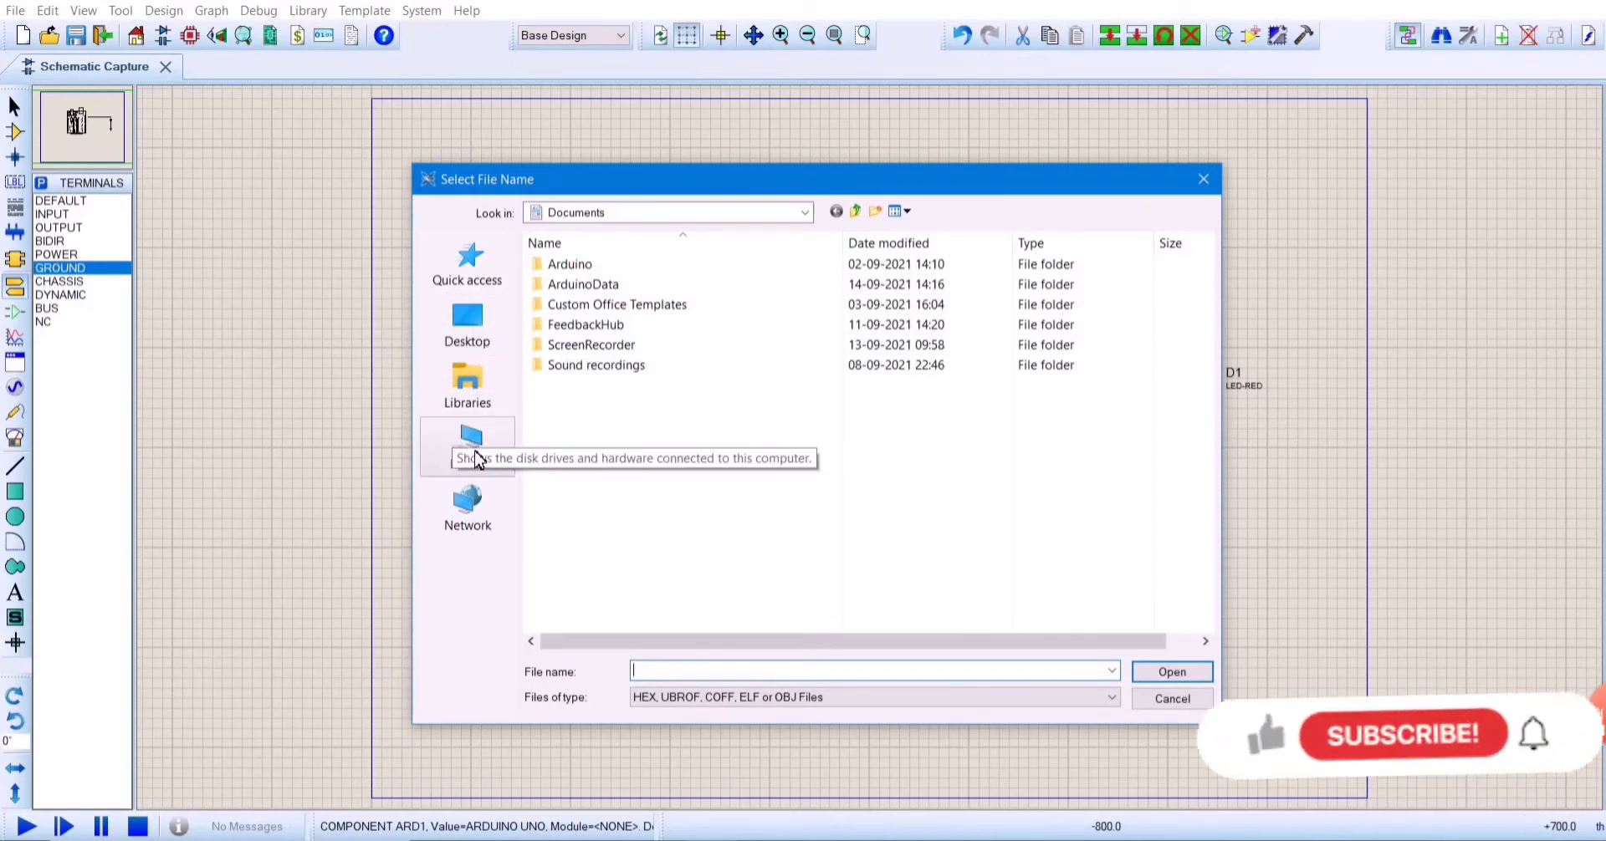
click(477, 459)
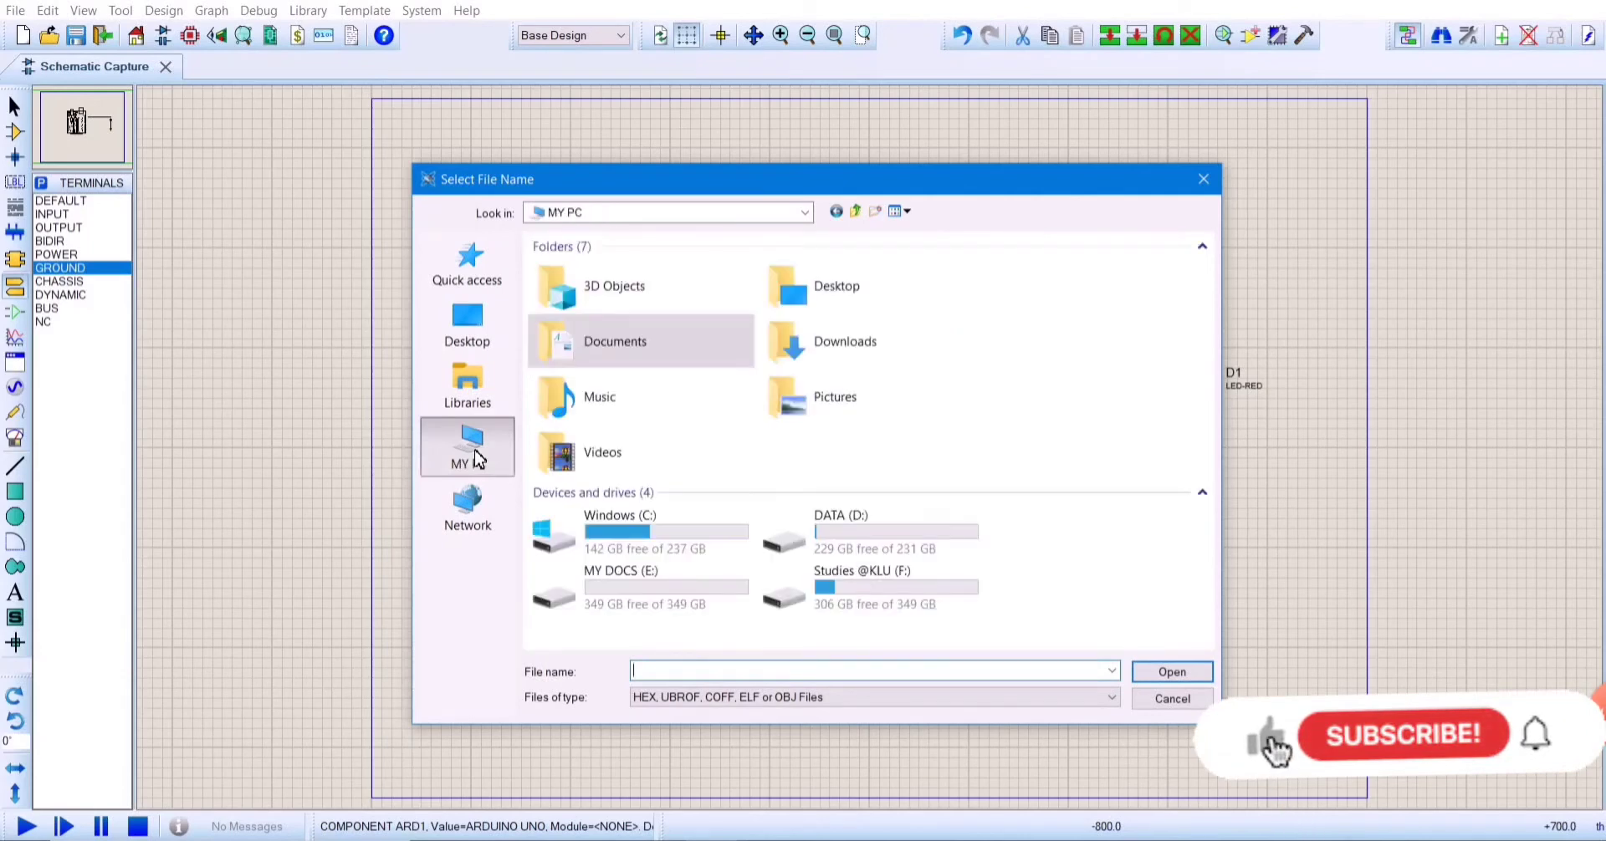
double_click(910, 544)
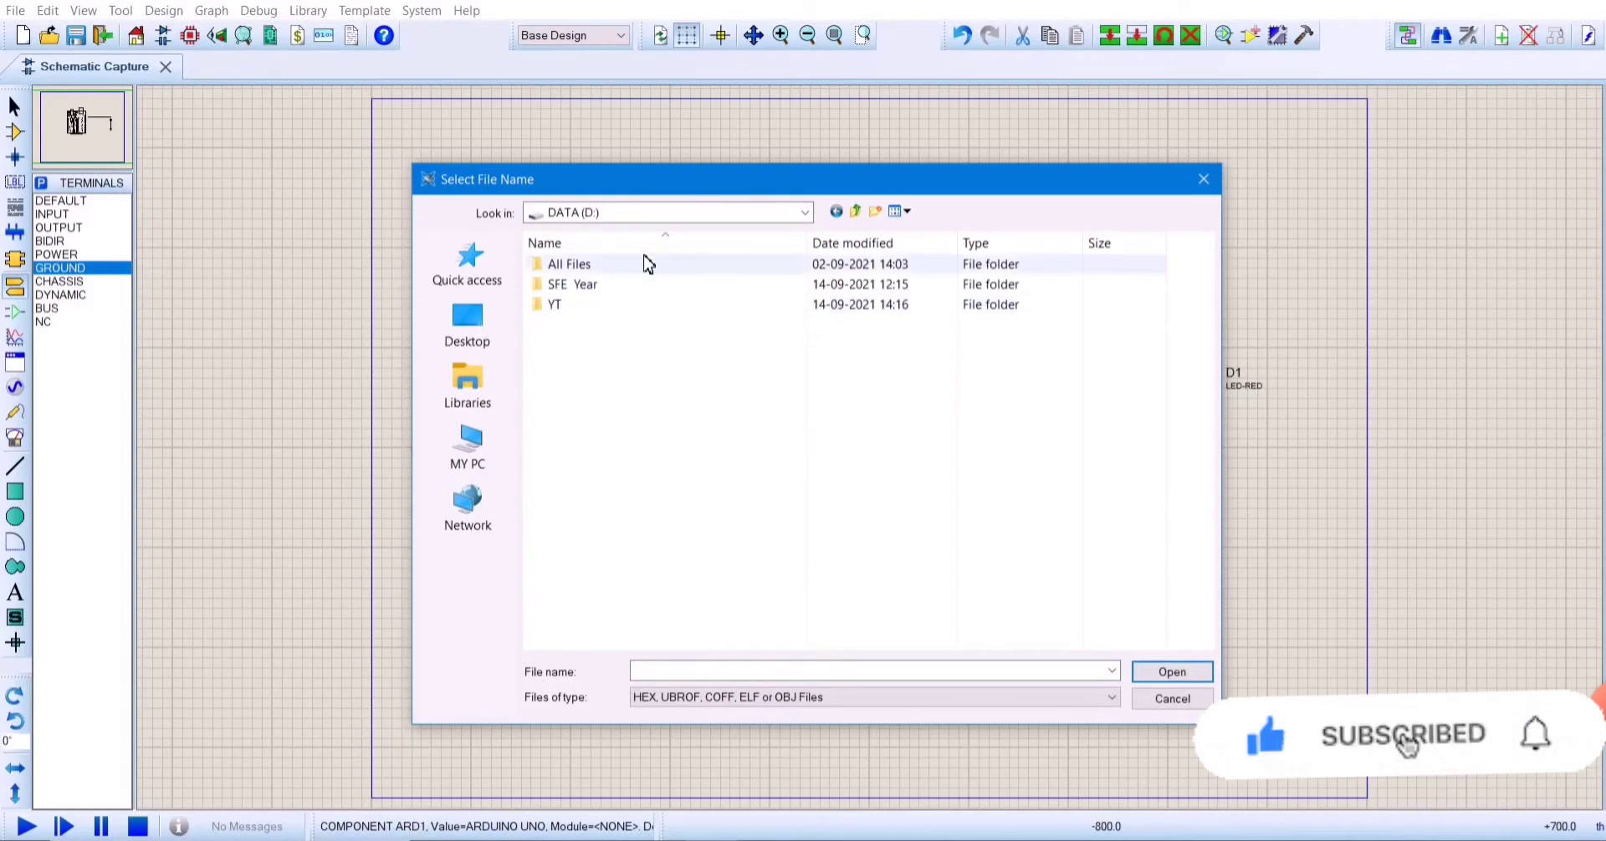
double_click(616, 305)
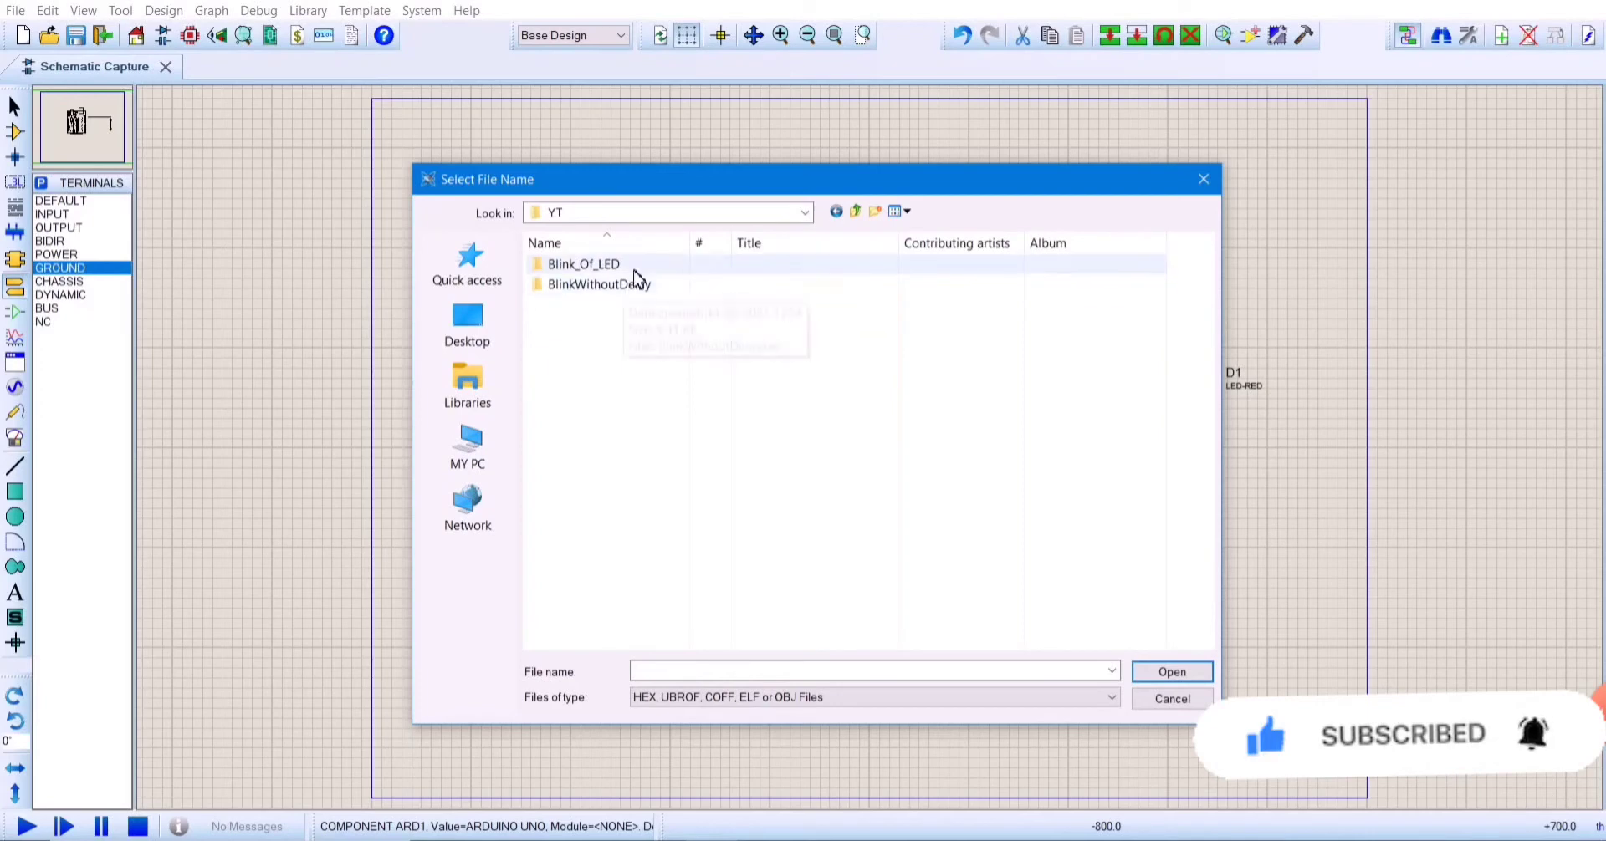
click(639, 266)
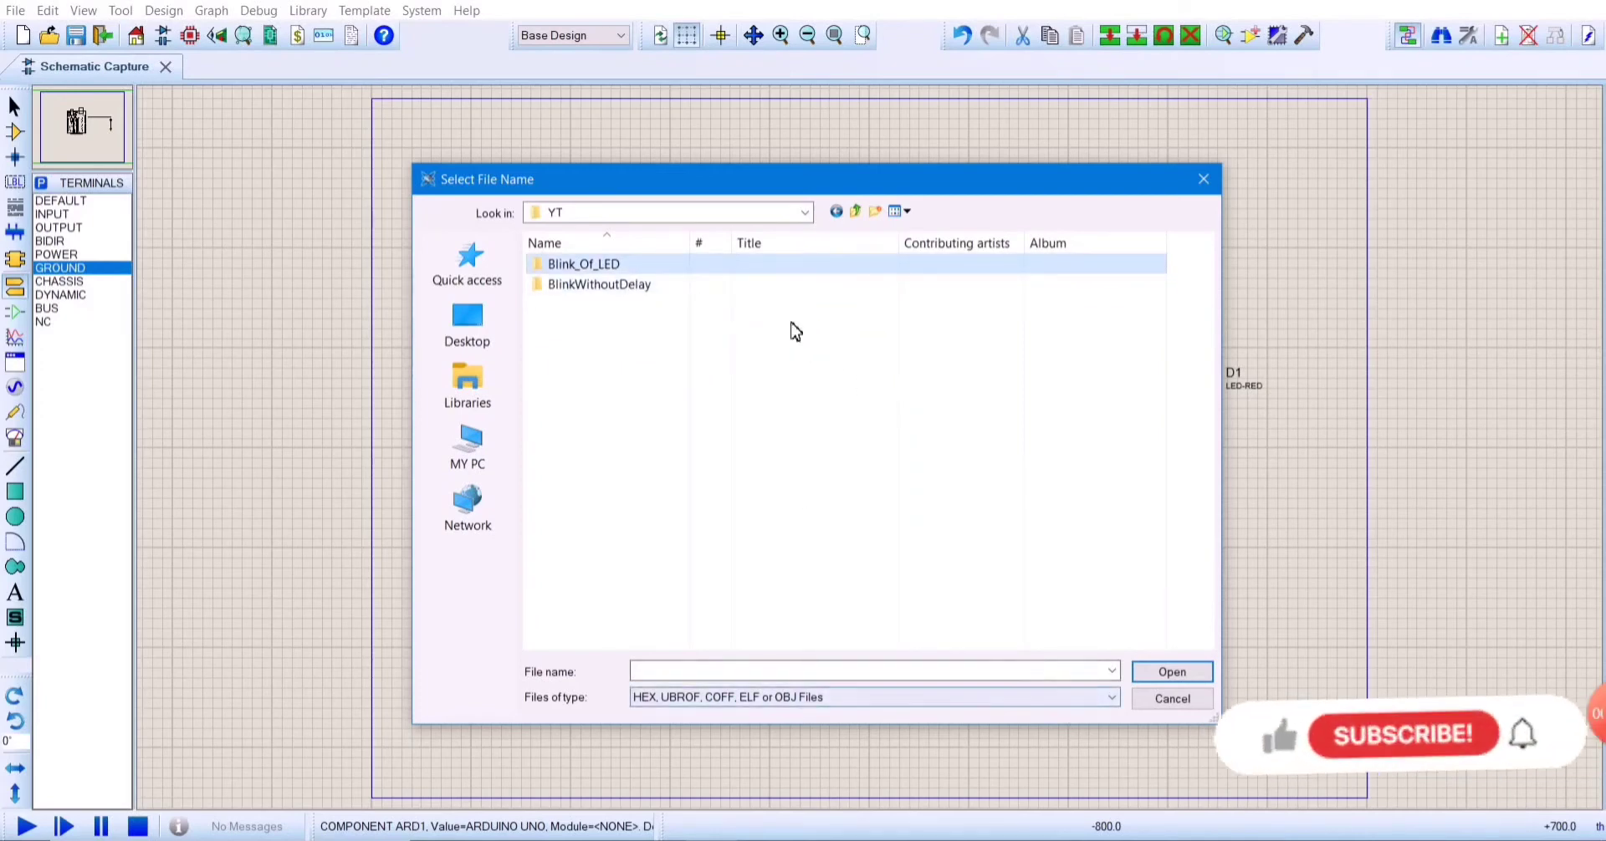
double_click(701, 261)
click(696, 286)
click(697, 286)
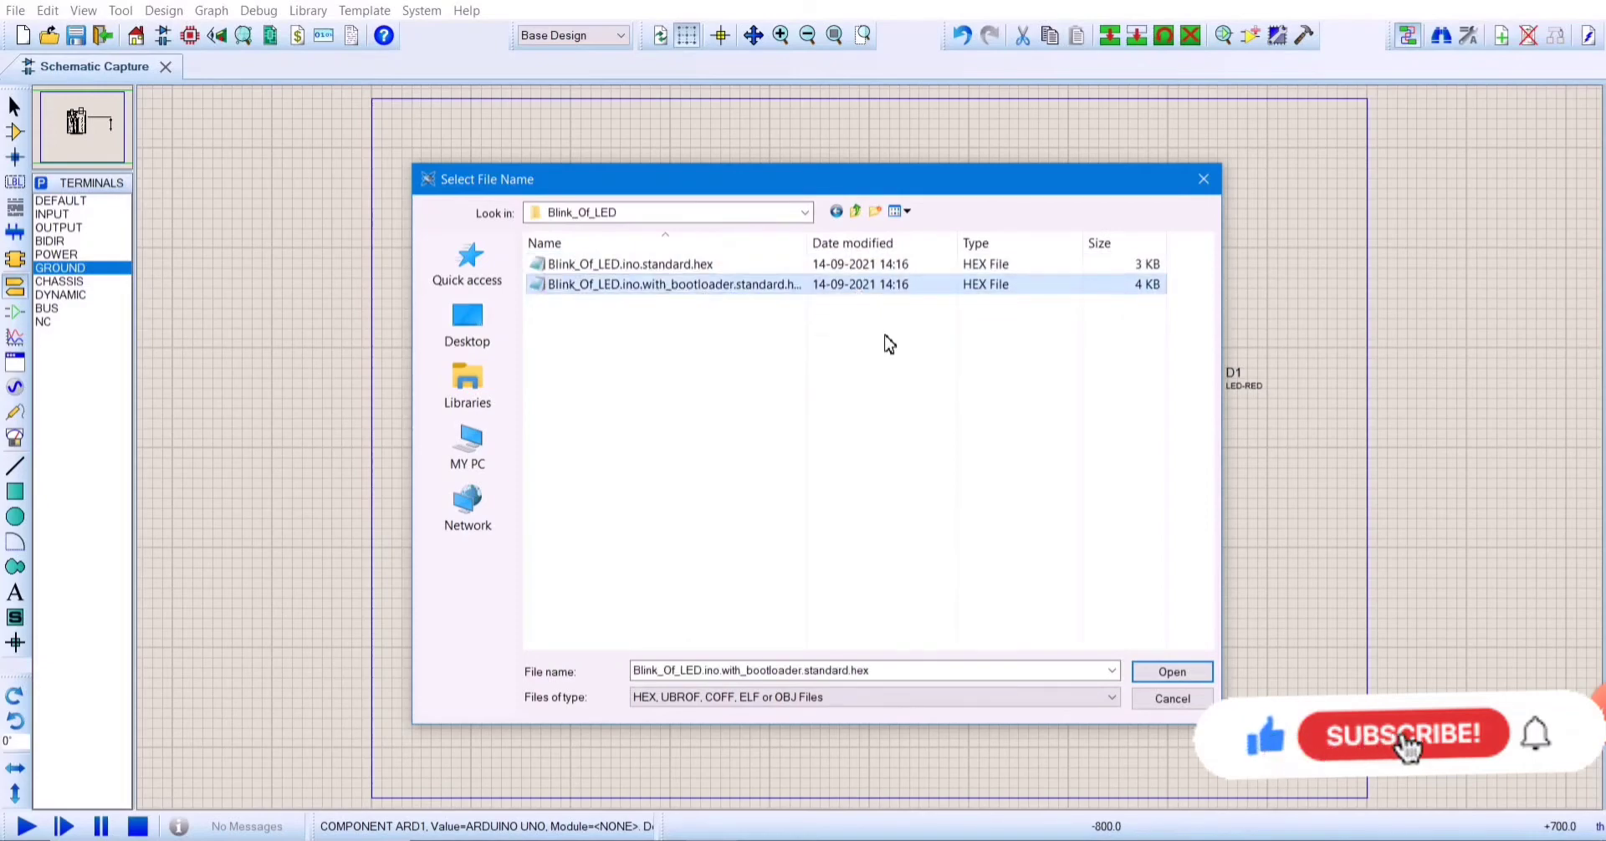
click(1154, 671)
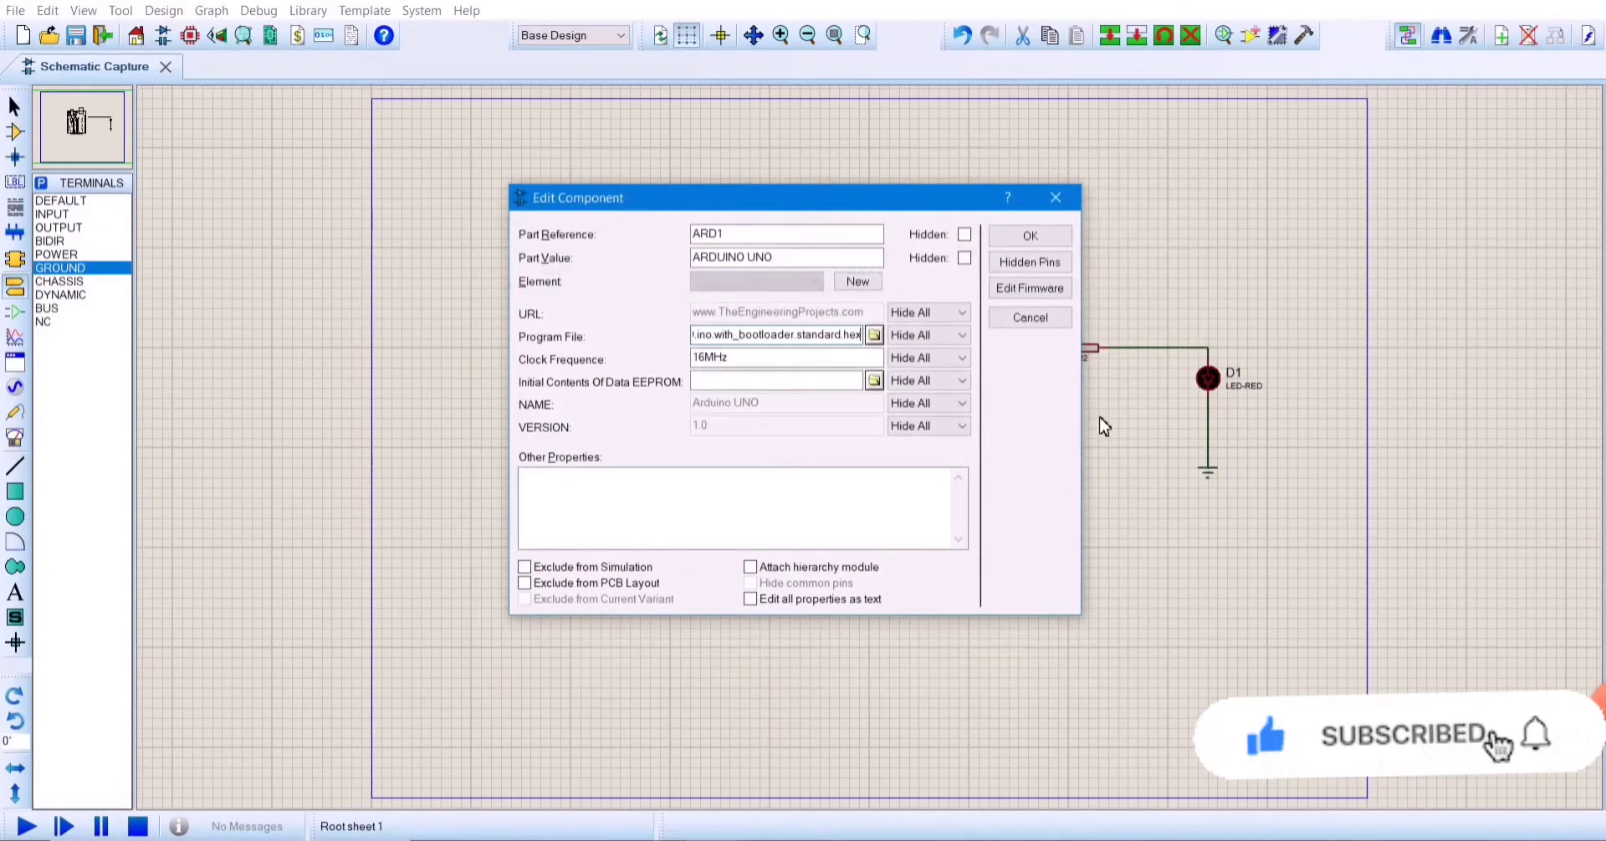
Step: Confirm the Arduino's new program file and run the simulation so D1 blinks
click(1030, 236)
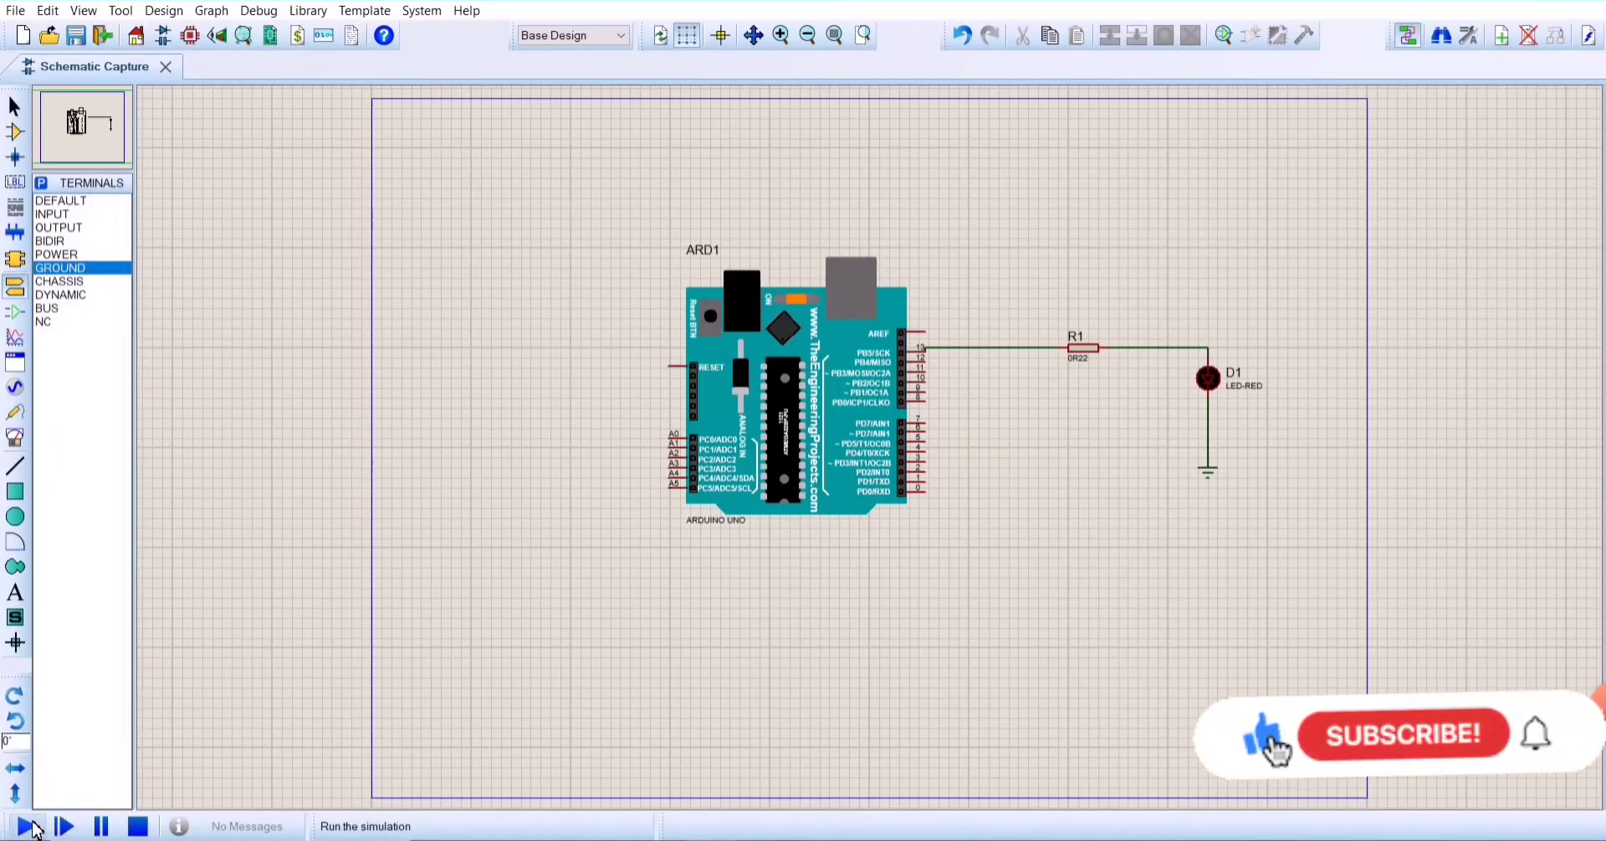
click(27, 827)
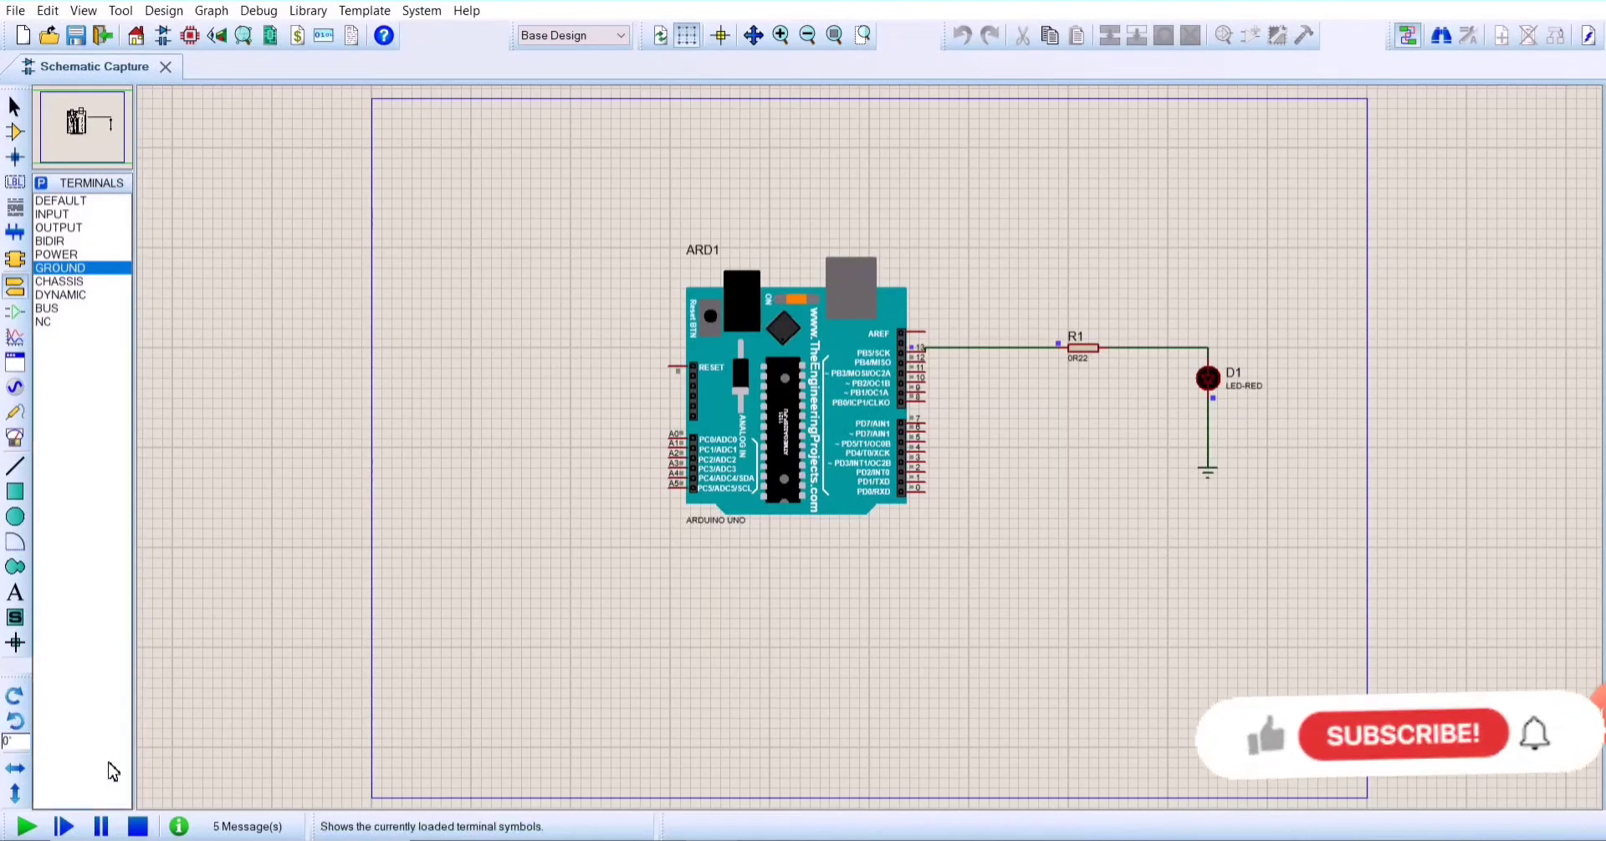
Step: Stop the simulation and add LED-GREEN and LED-YELLOW from the library to the parts list
click(138, 826)
click(8, 136)
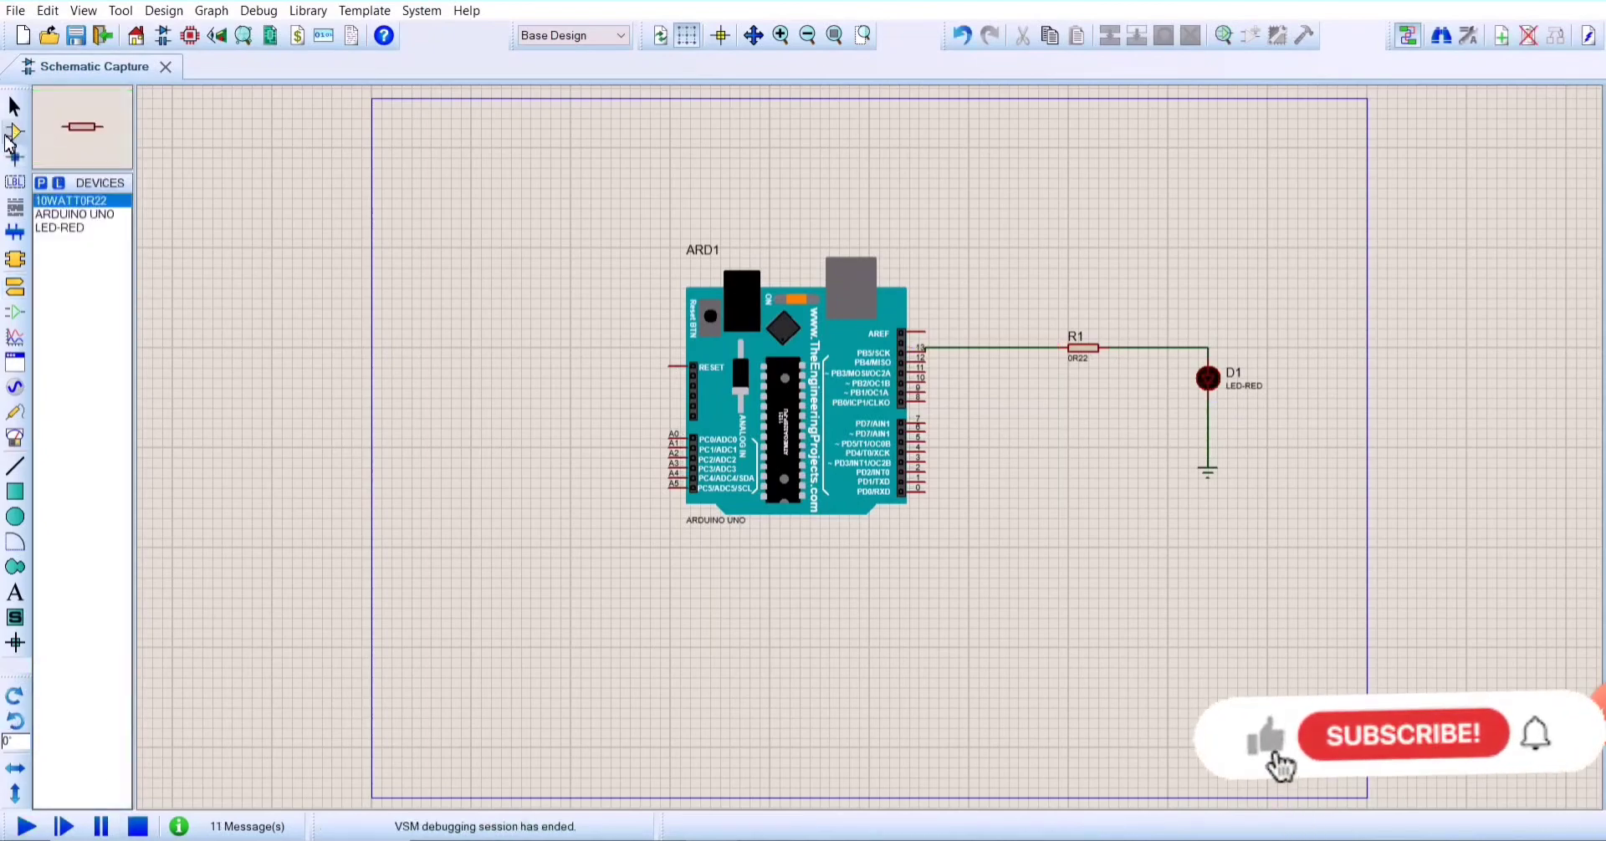
click(41, 183)
text(led gree)
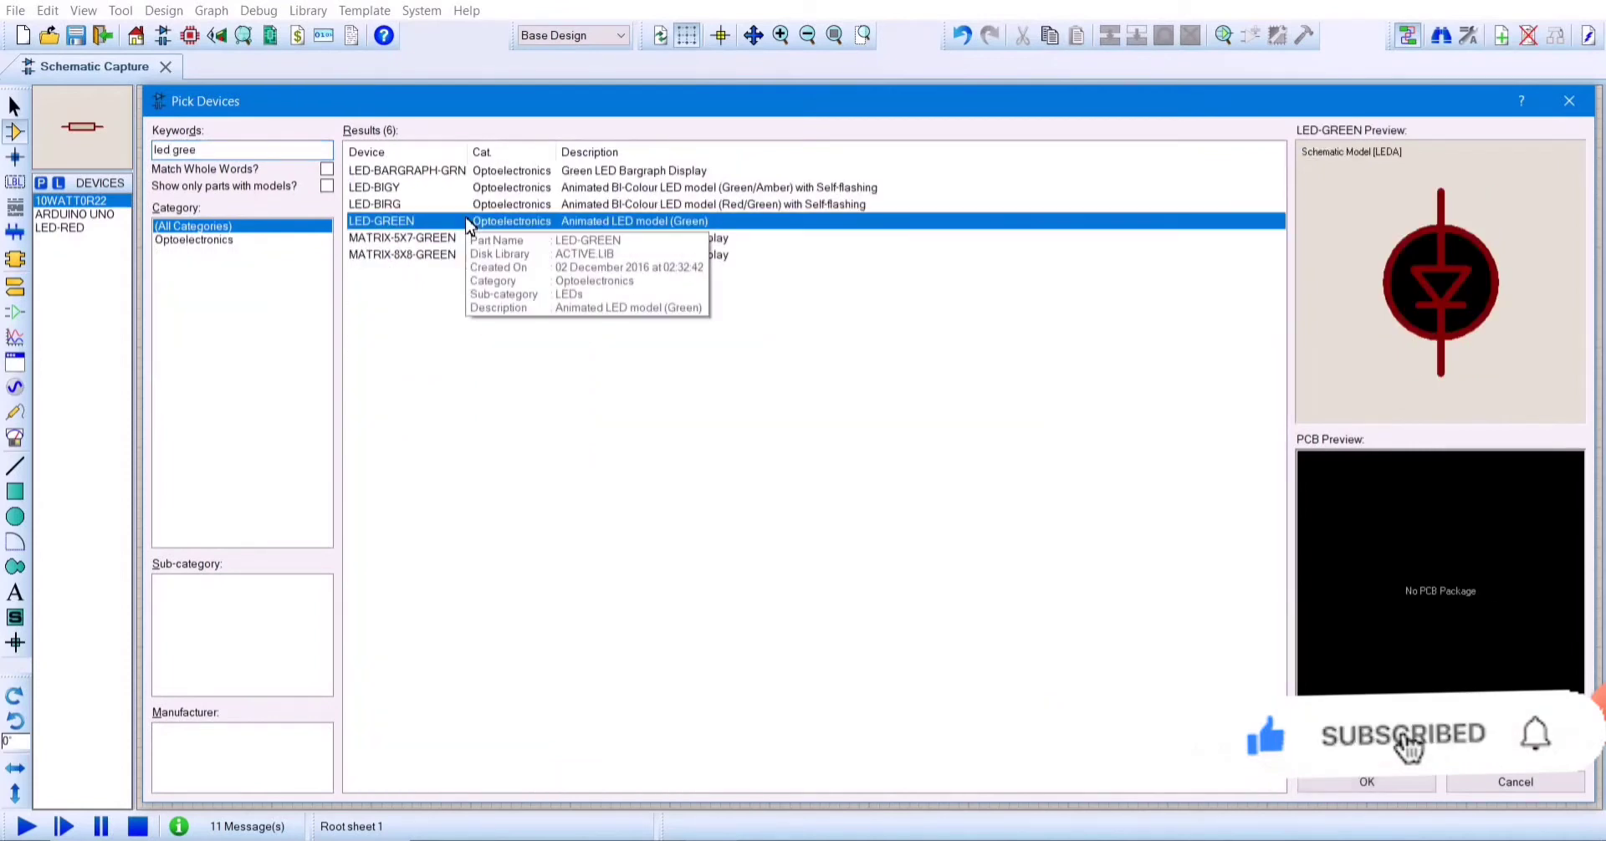
double_click(471, 221)
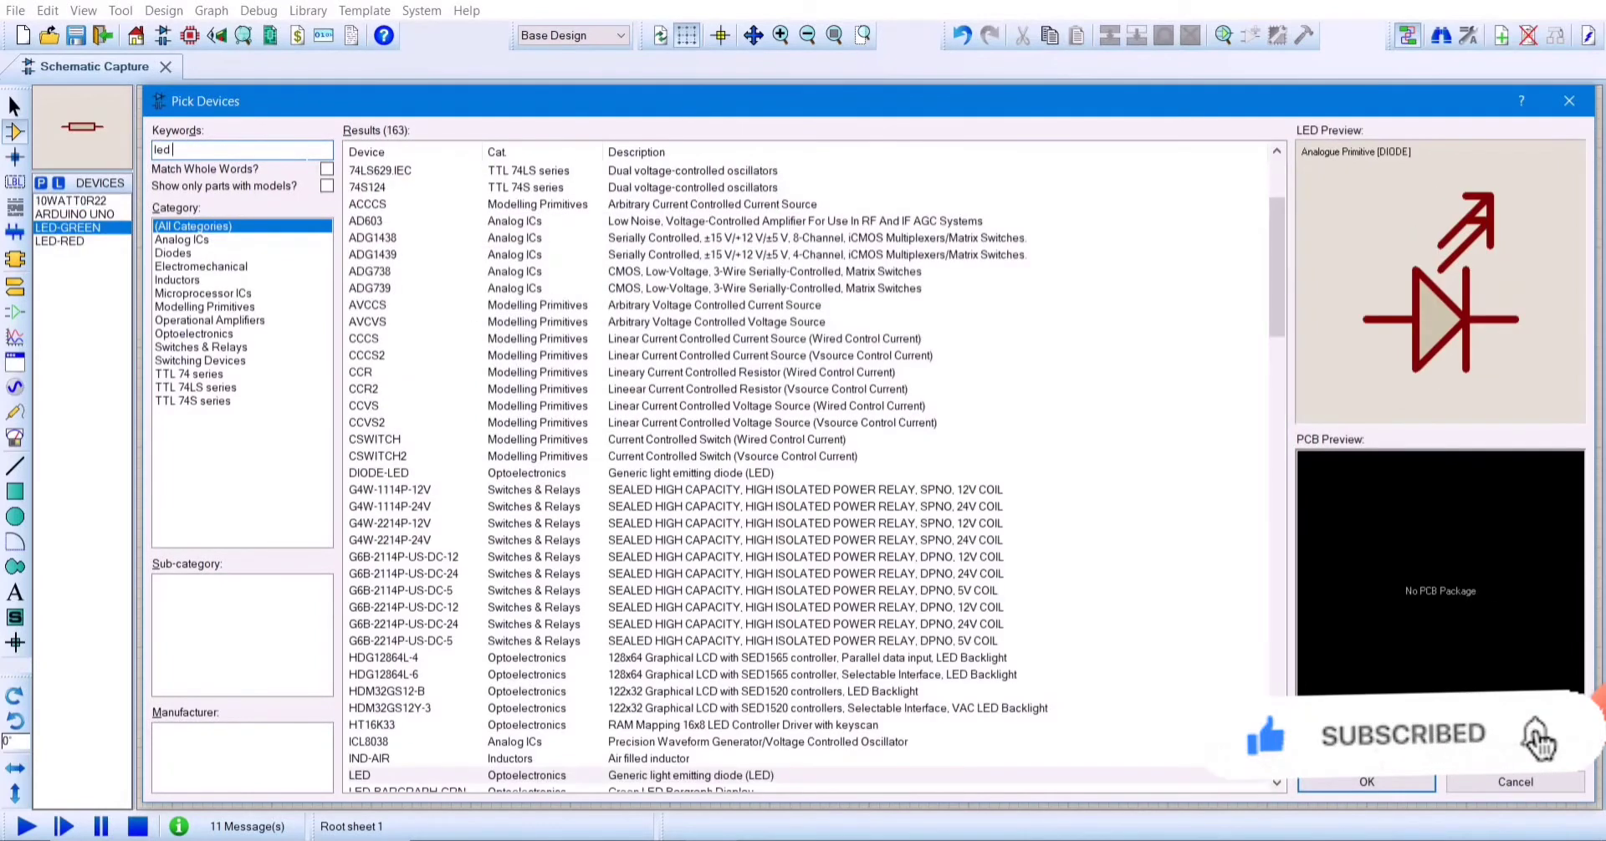
text(yellow)
double_click(638, 204)
Step: Place yellow LED D2 right of D1 and green LED D3 right of D2
click(1569, 100)
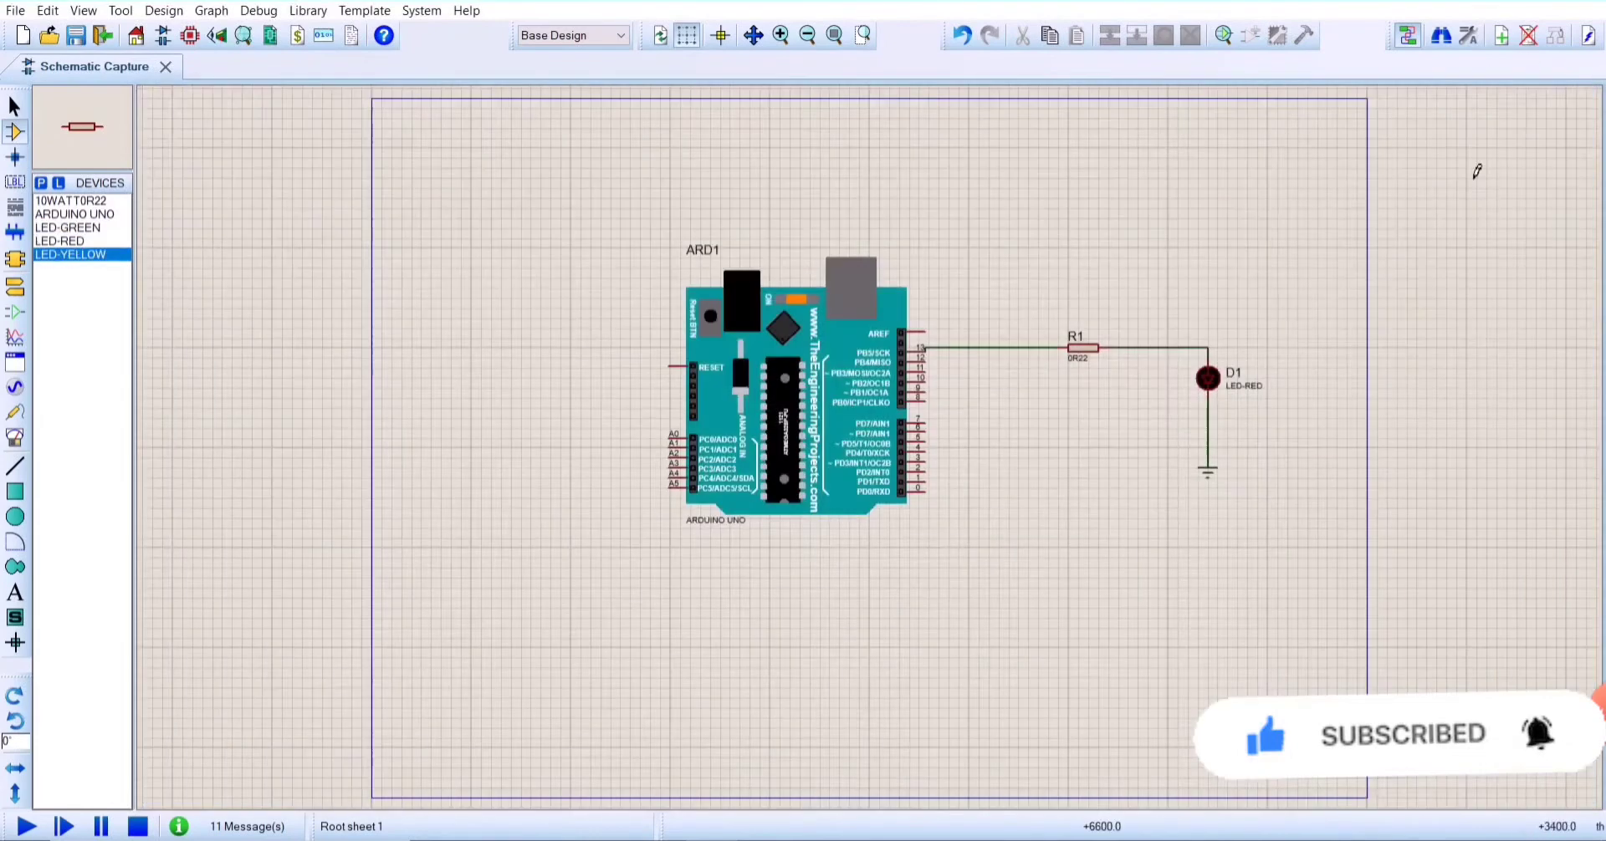
click(1297, 378)
click(67, 228)
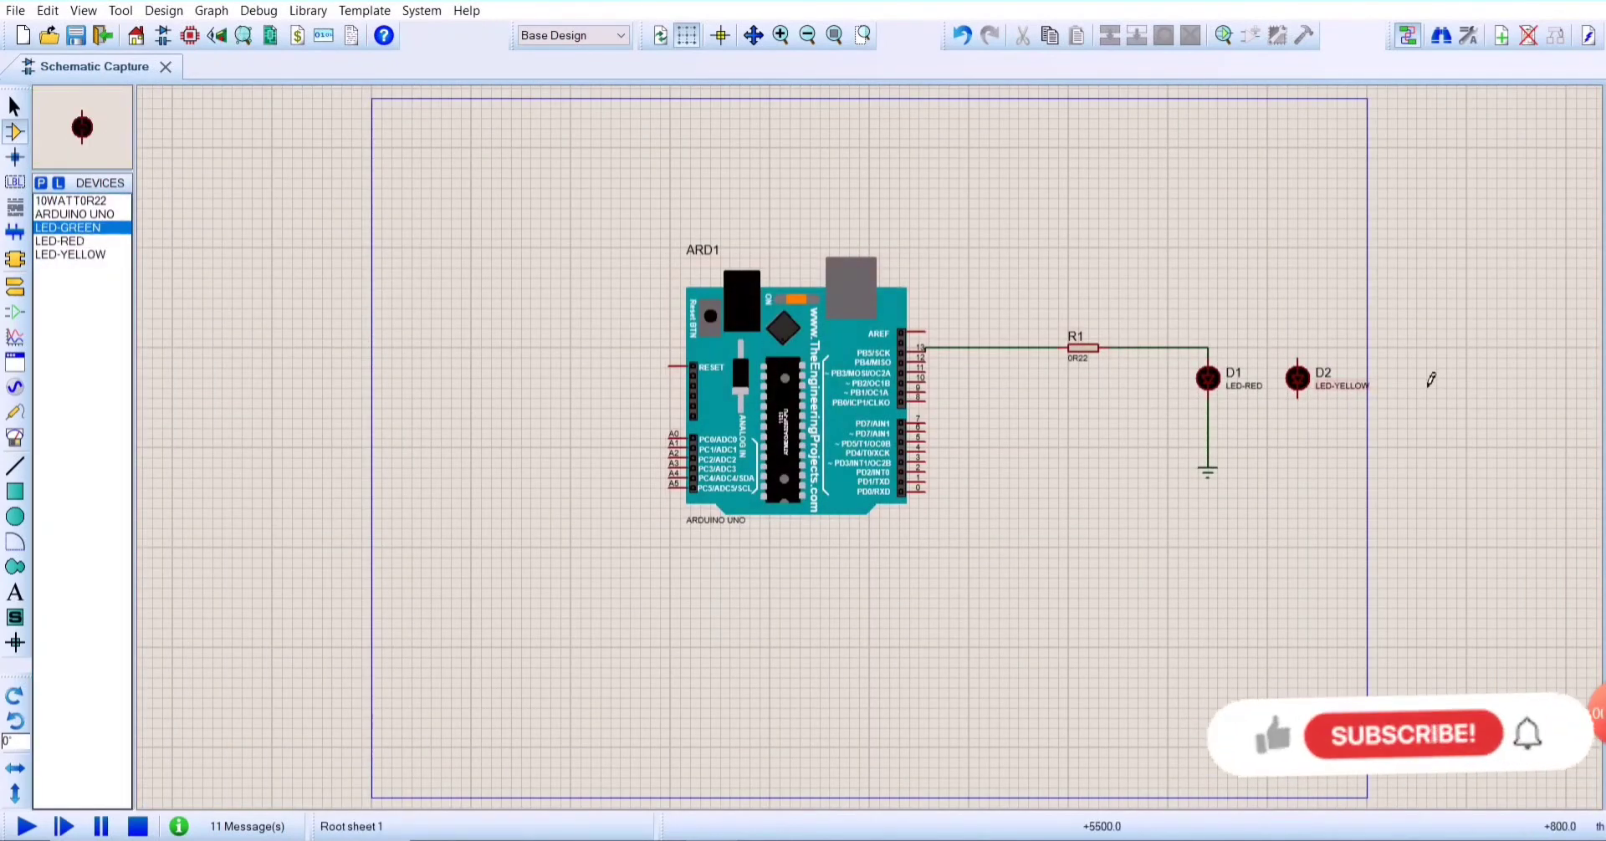
click(1407, 368)
Step: Wire the top pins of D2 and D3 to D1's resistor line
click(1208, 347)
click(1297, 360)
click(1408, 349)
Step: Give D2 and D3 their own ground terminals, wire them, and start the simulation
click(10, 293)
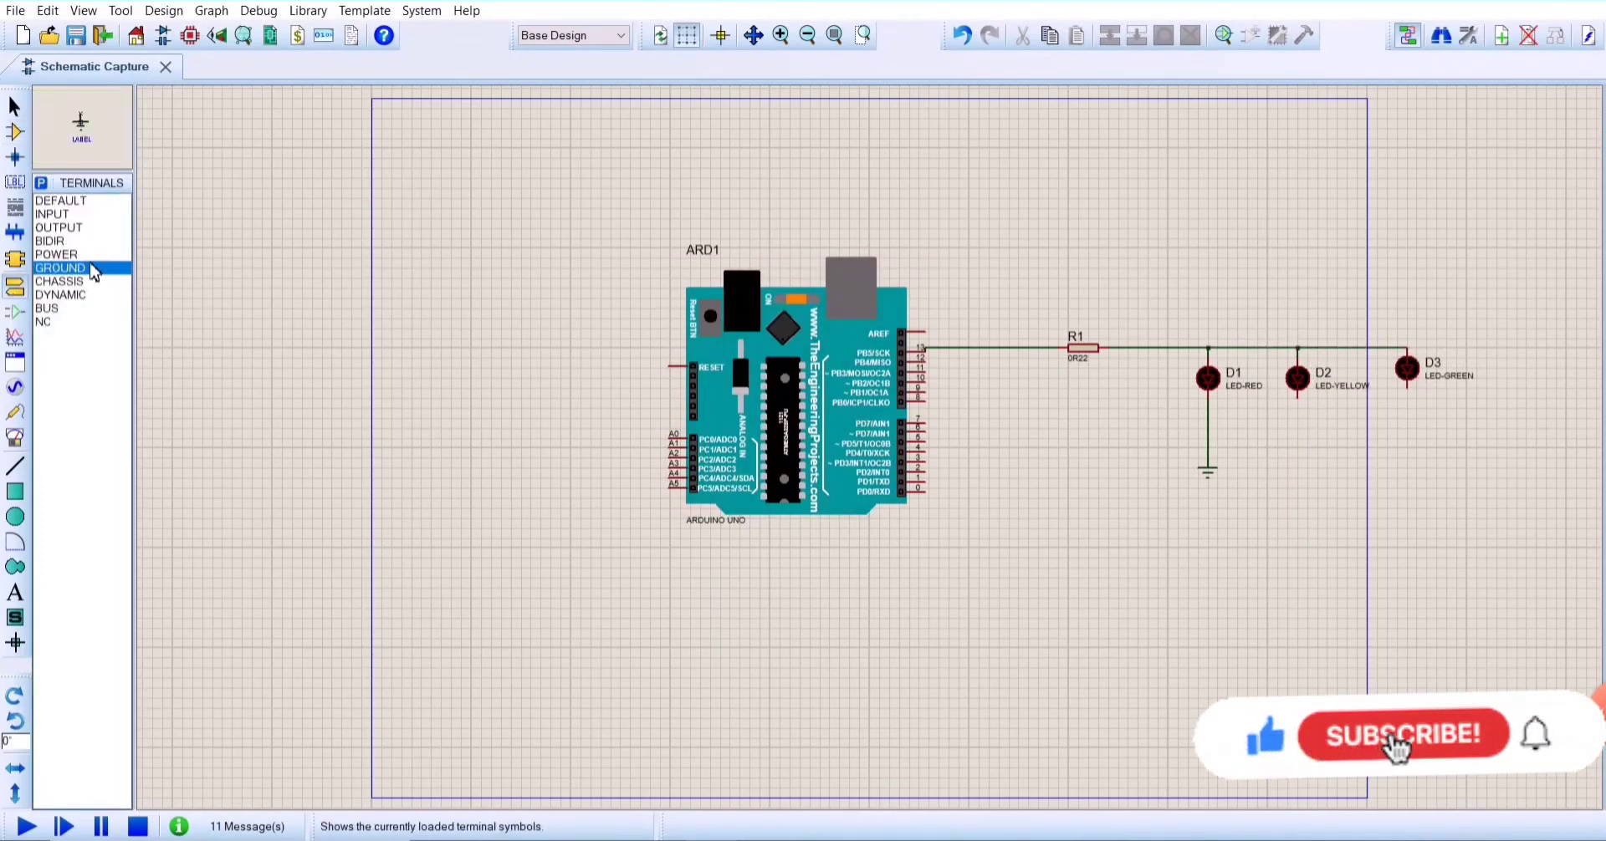
click(1297, 470)
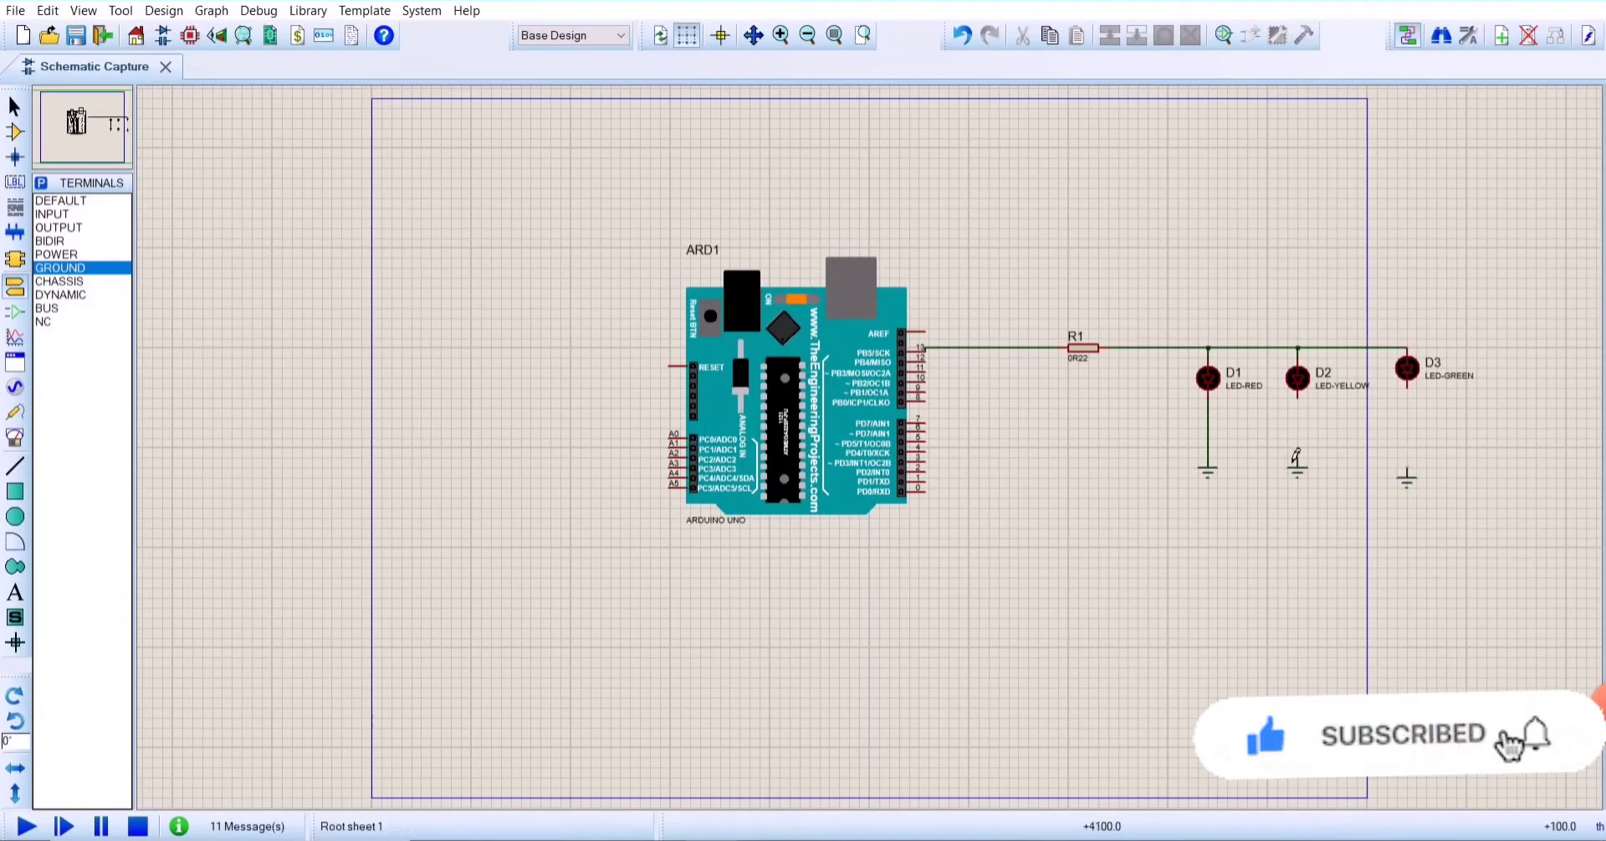
click(1297, 393)
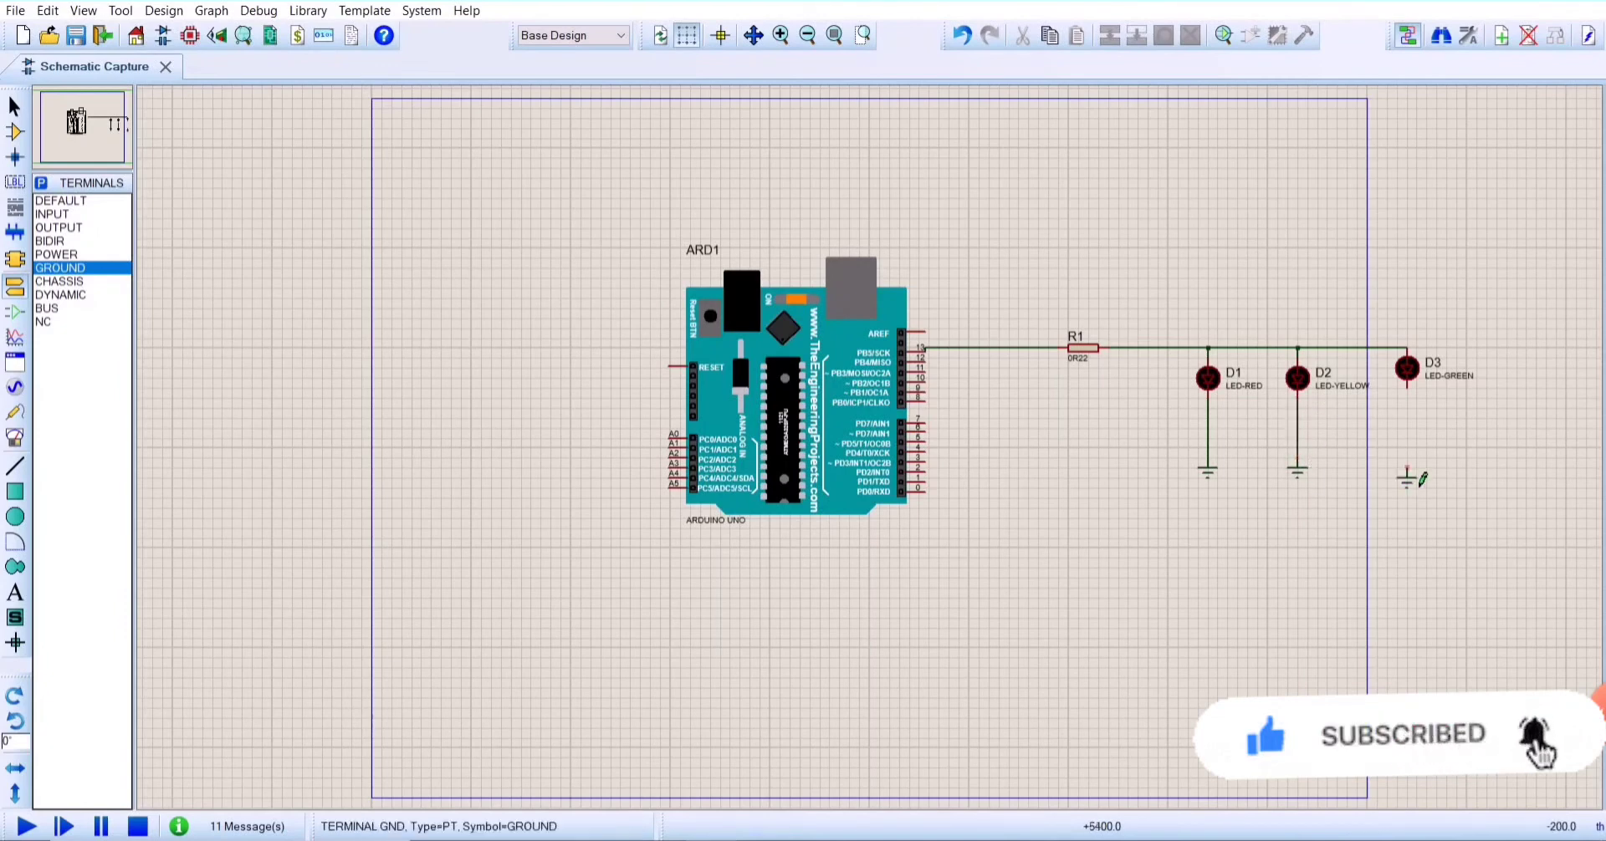
click(1406, 477)
click(1406, 383)
key(F12)
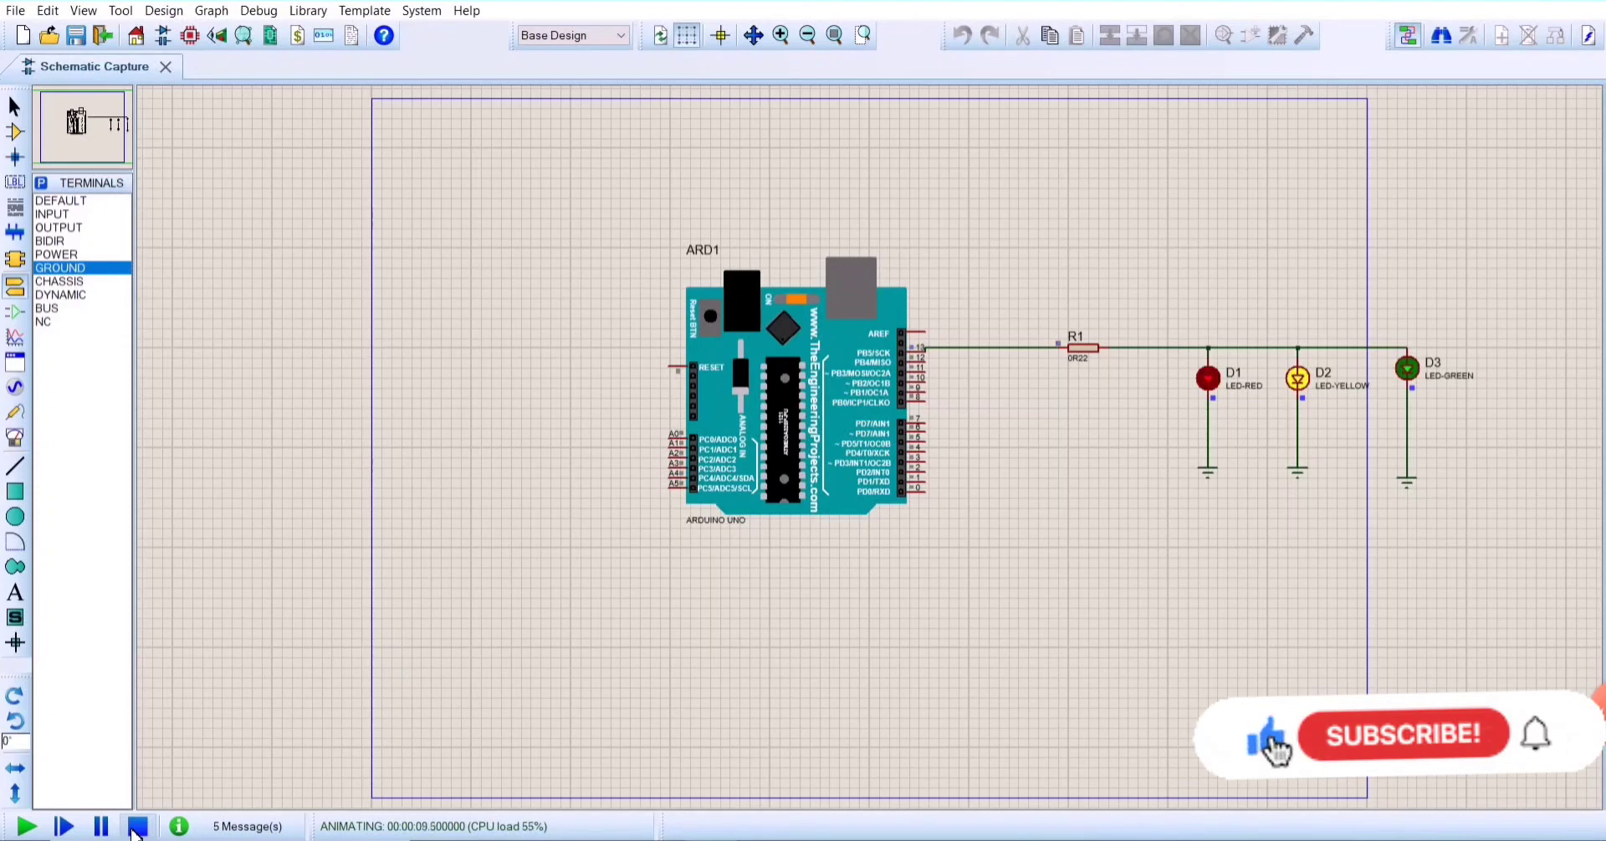
Step: Delete the separate grounds of D2 and D3, then rerun and stop the simulation
click(137, 827)
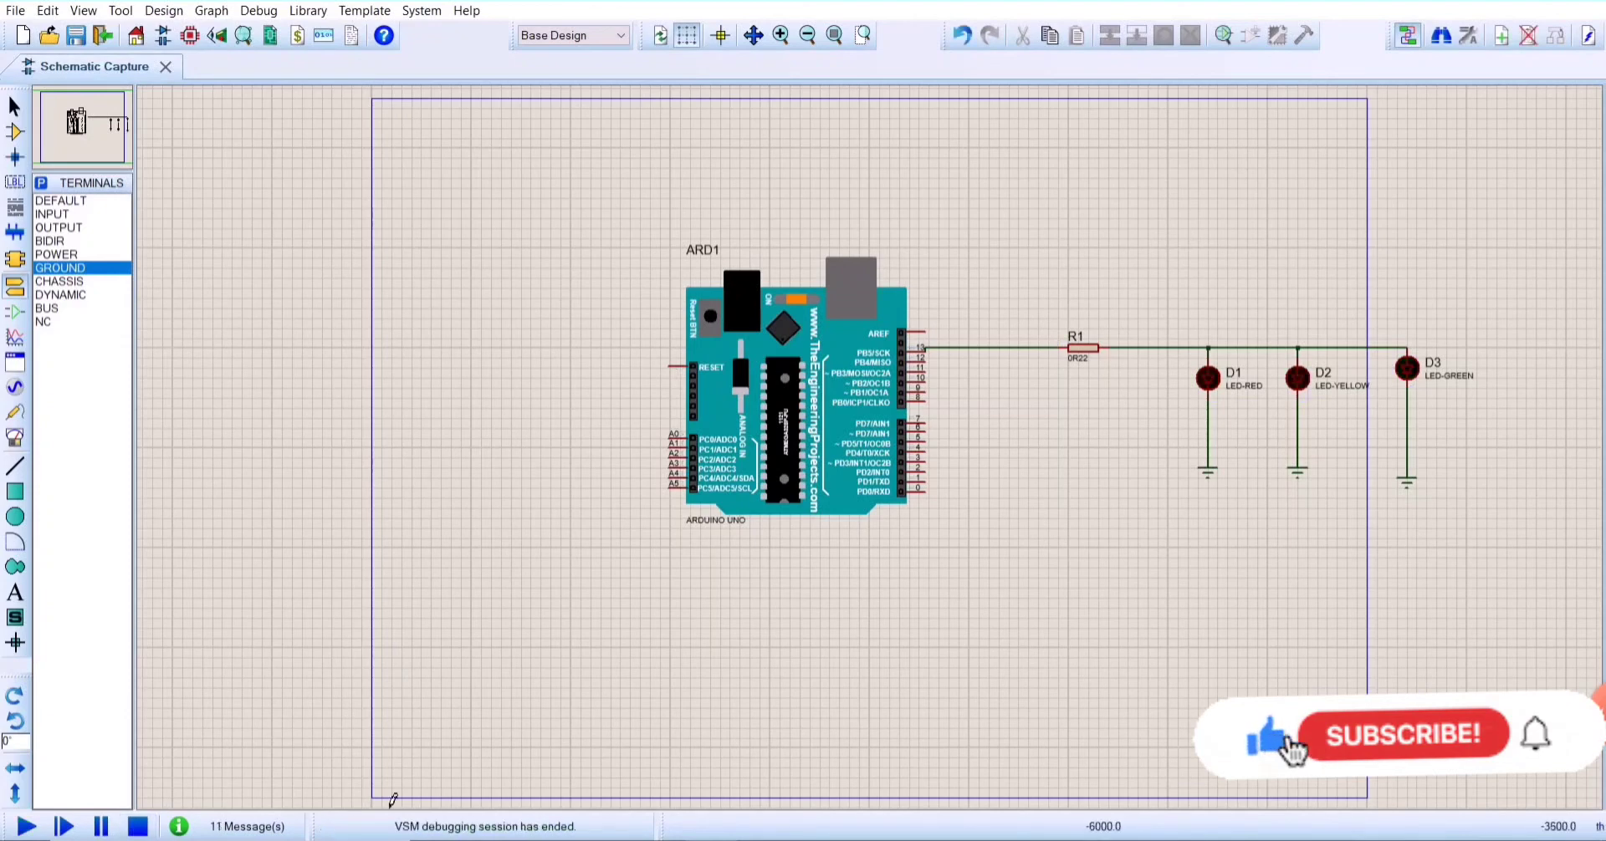
right_click(1306, 489)
right_click(1307, 489)
right_click(1427, 499)
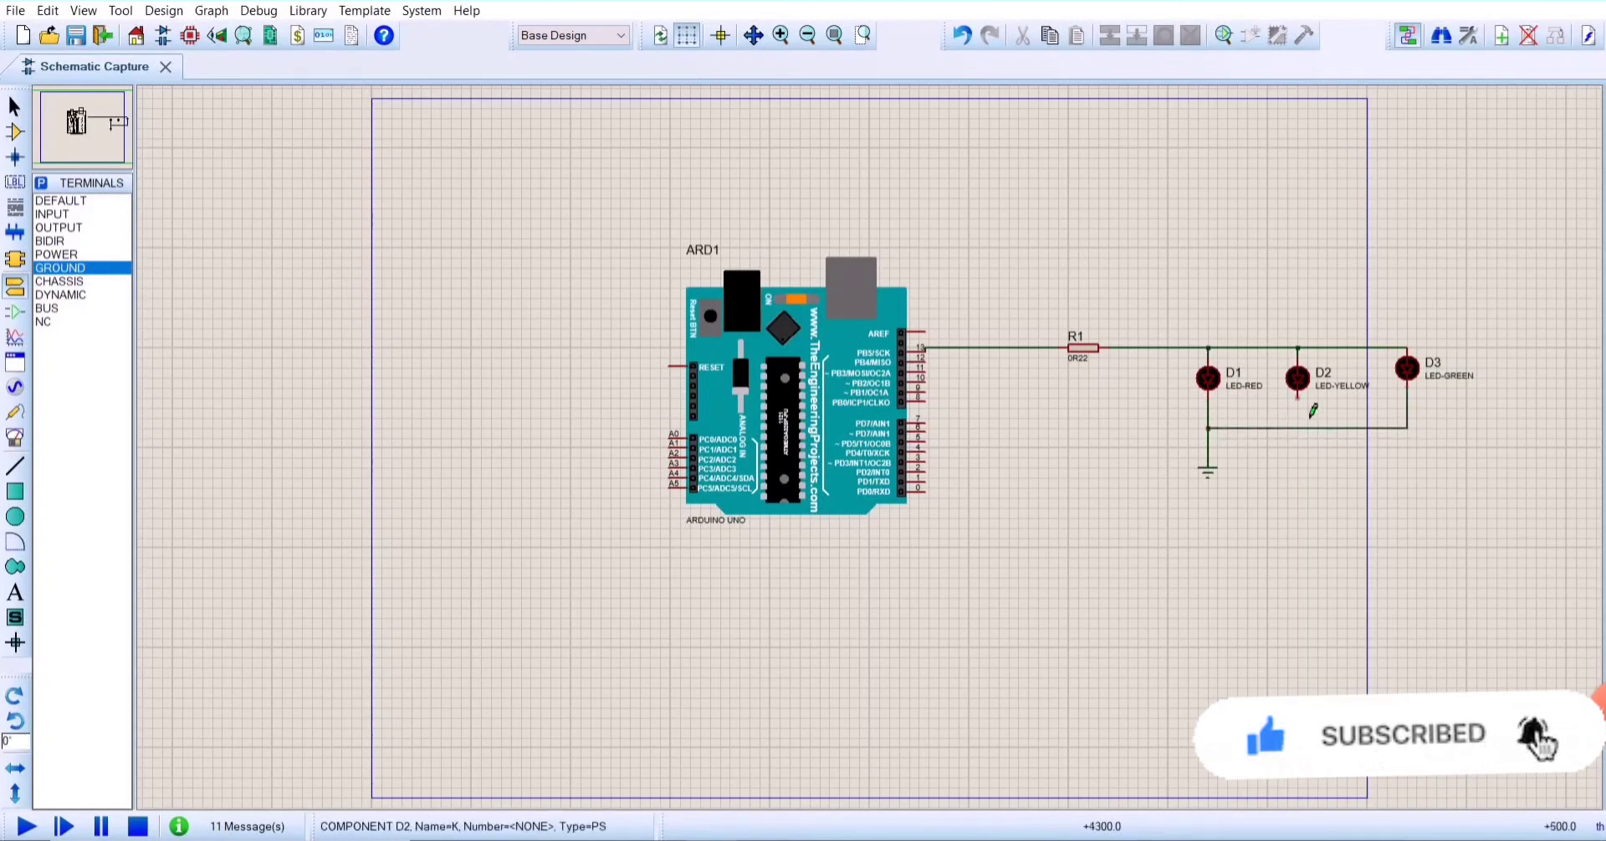
click(18, 827)
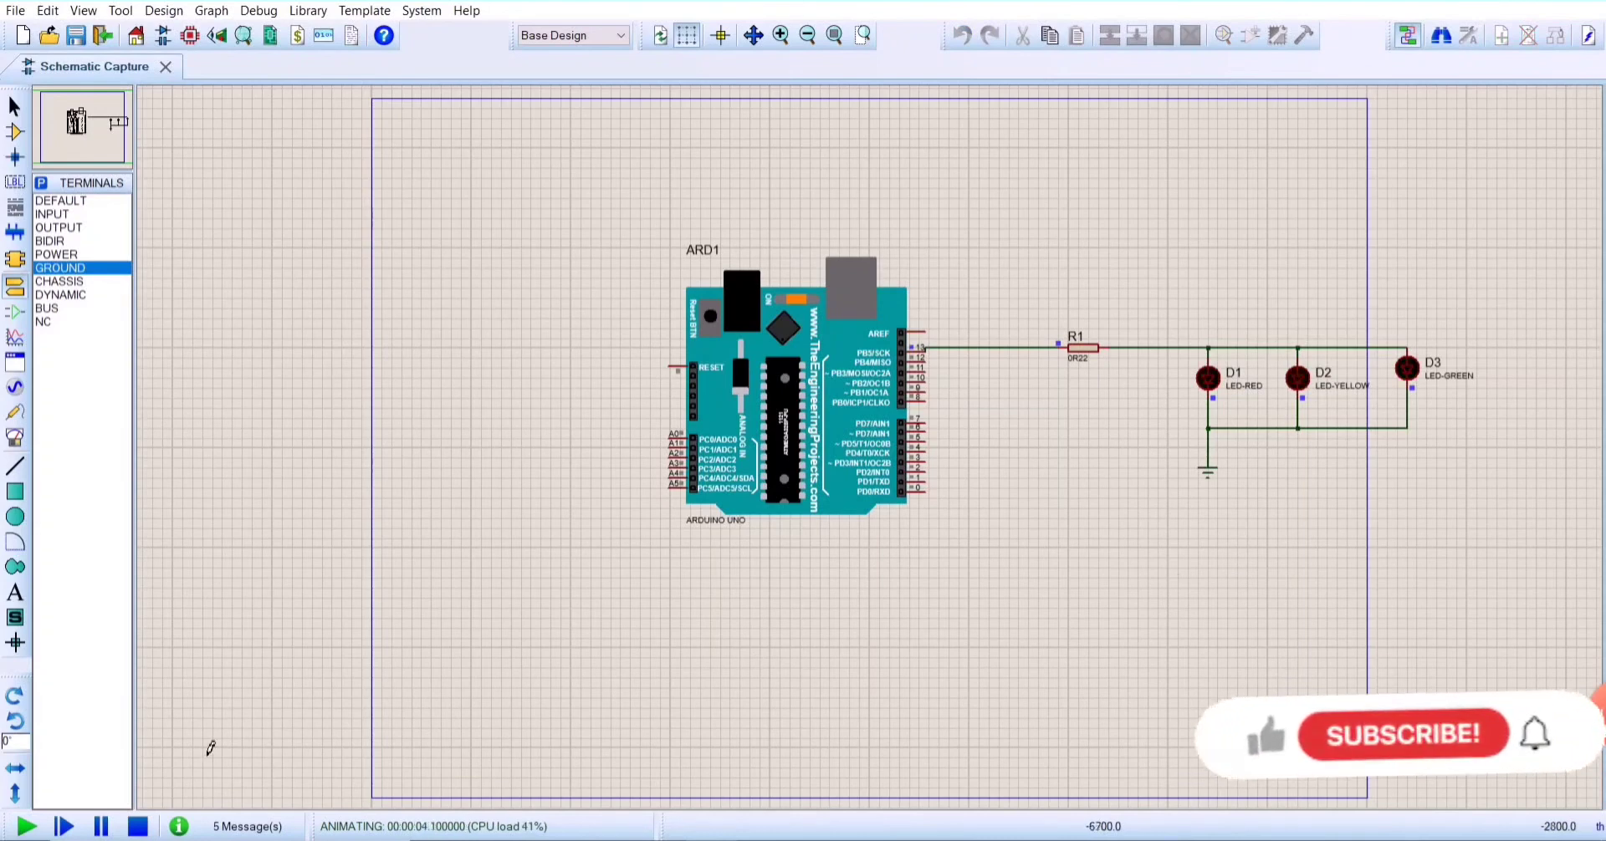
click(136, 828)
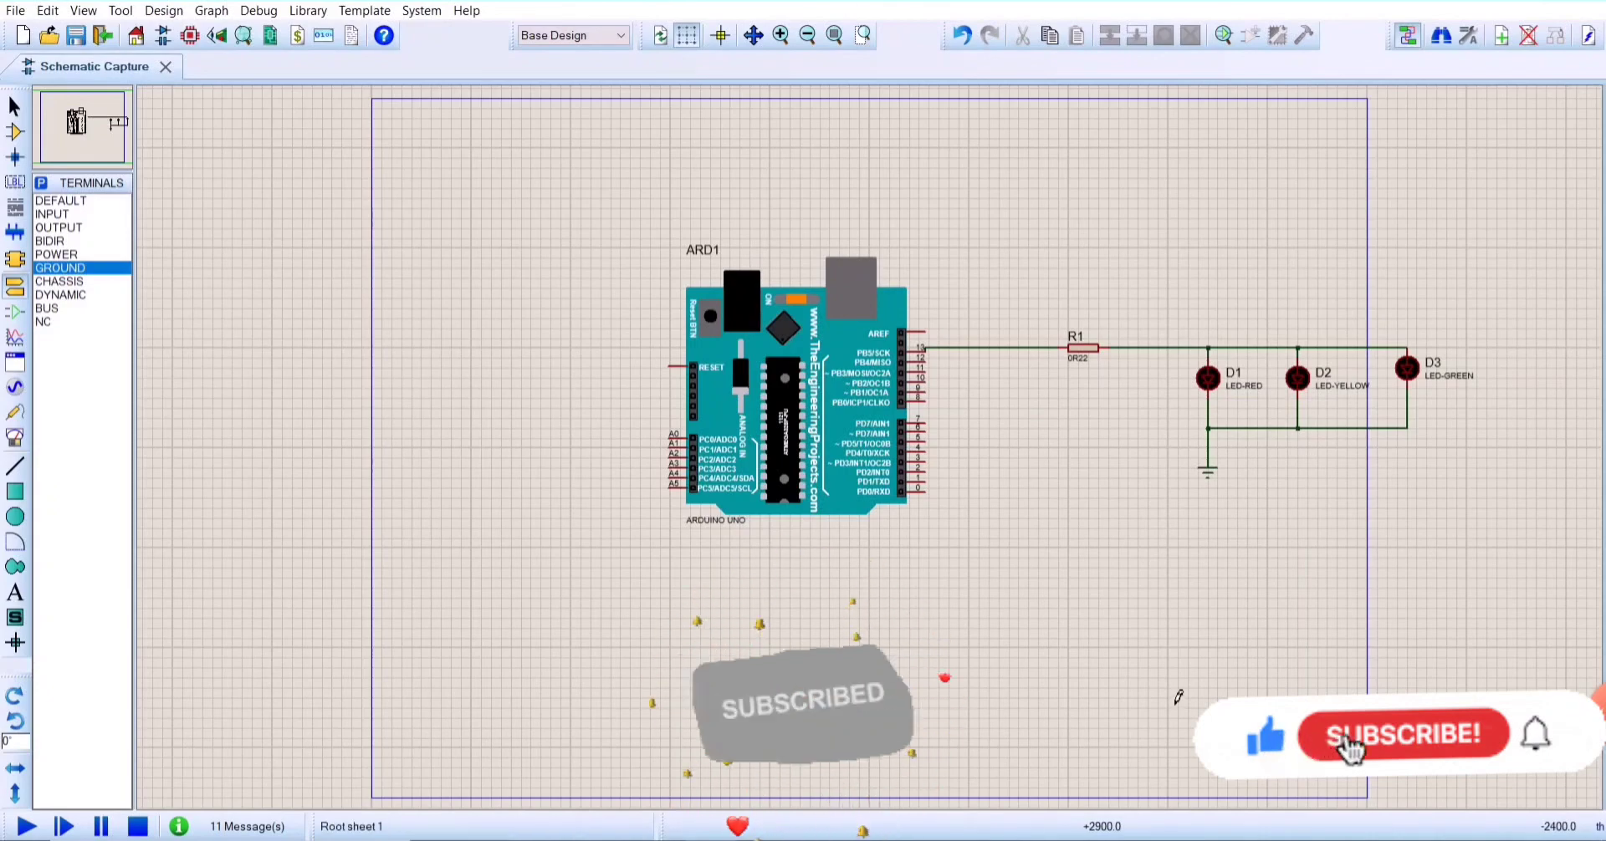
Step: Place a 'Thank YOU' text label on the schematic
click(15, 592)
click(975, 226)
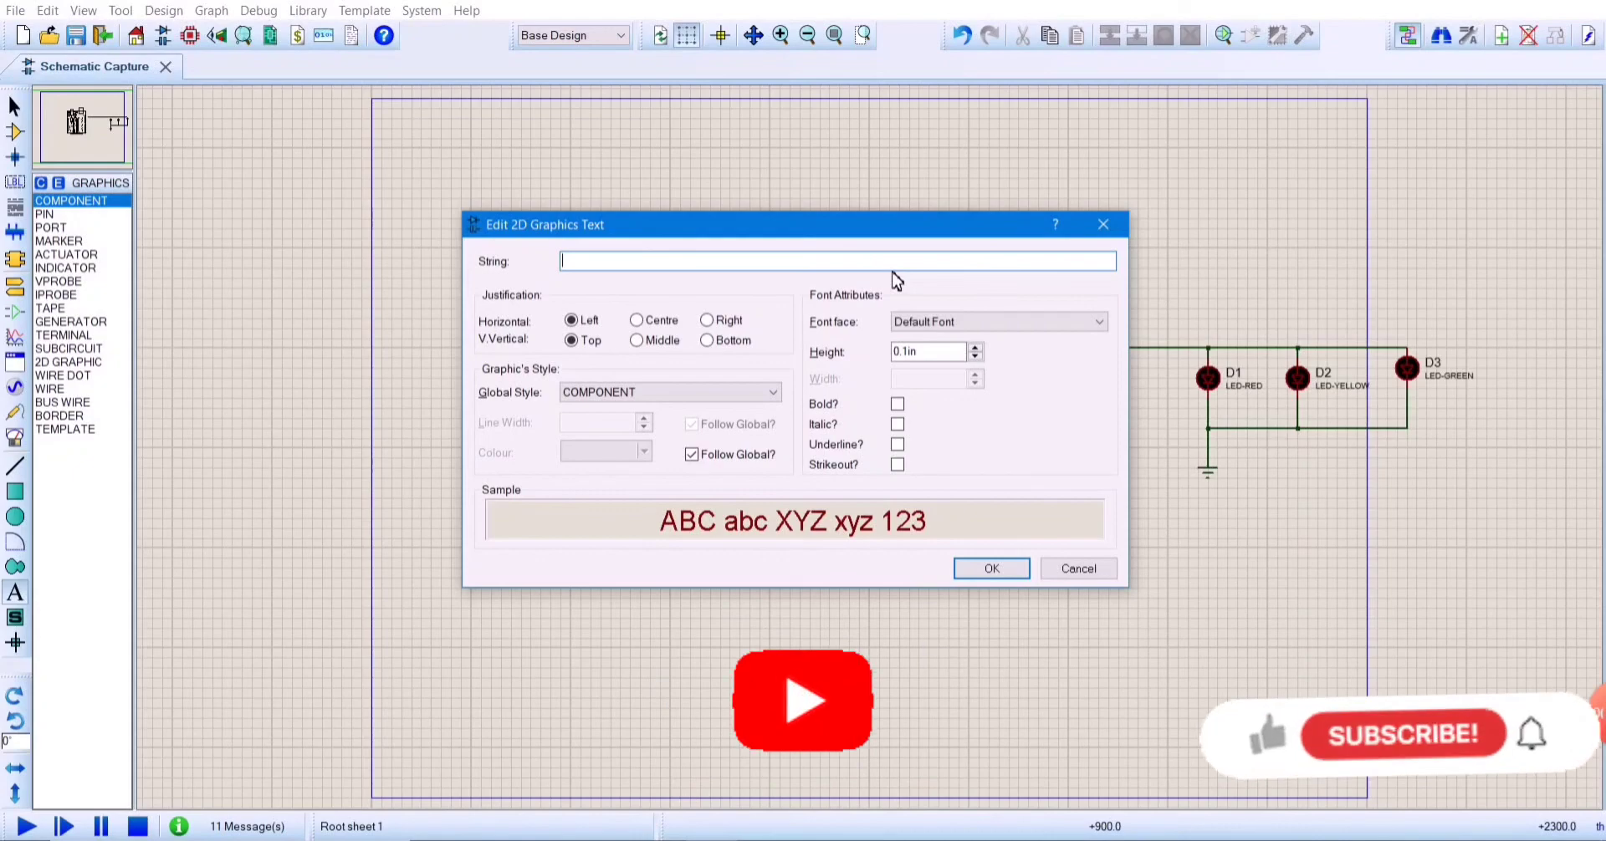
text(Thank YOU)
key(Return)
Step: Open the 'Thank YOU' label's properties to raise its text height to 0.15in
right_click(1003, 232)
click(1066, 244)
key(Escape)
double_click(997, 231)
key(Escape)
right_click(997, 233)
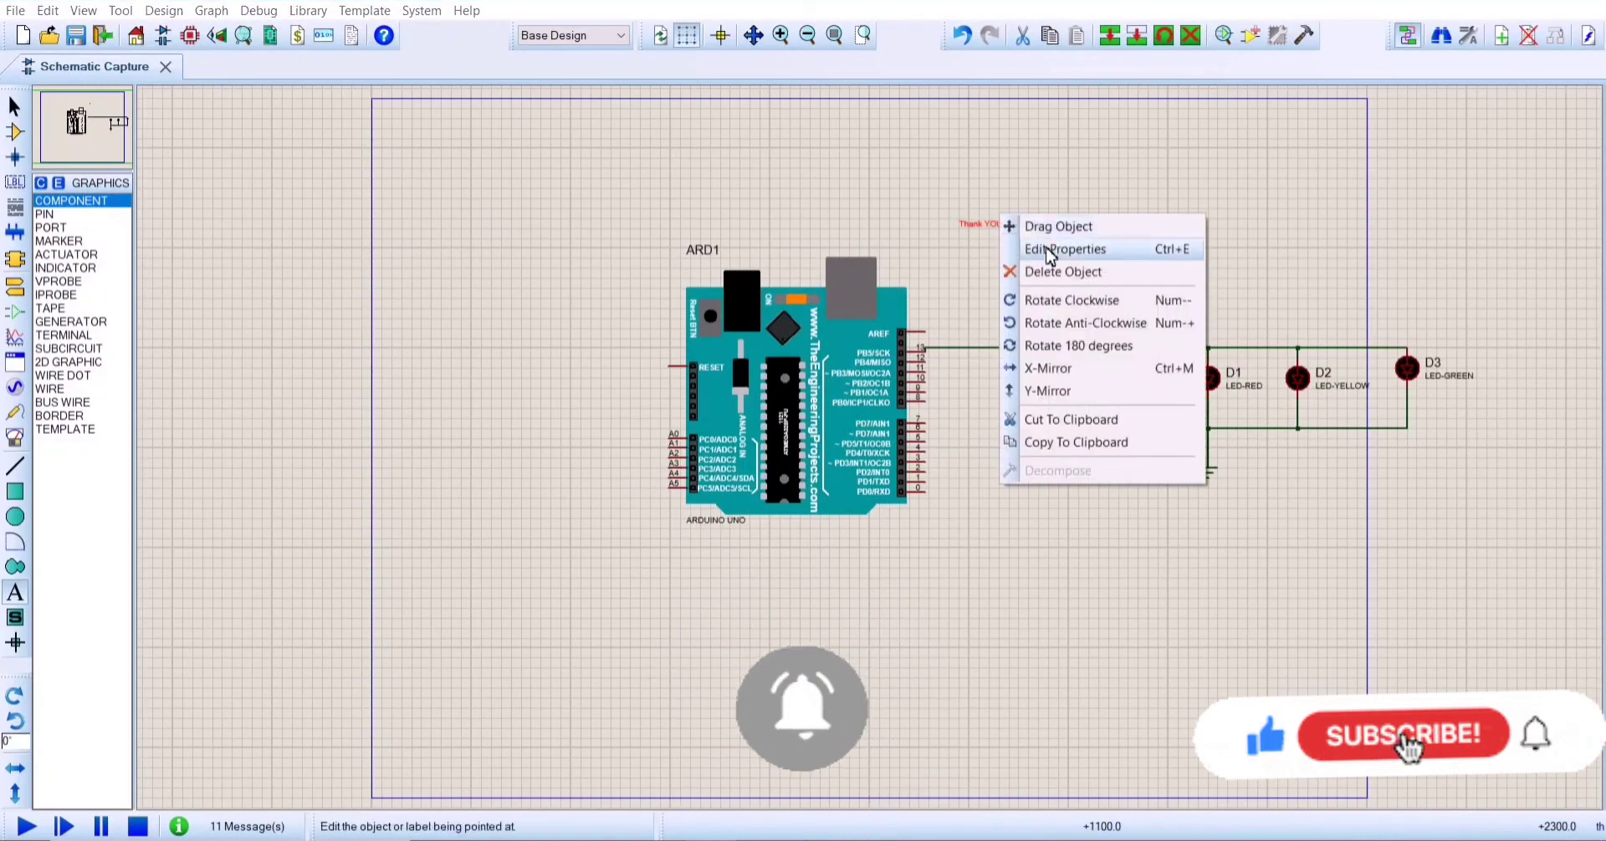
click(1033, 248)
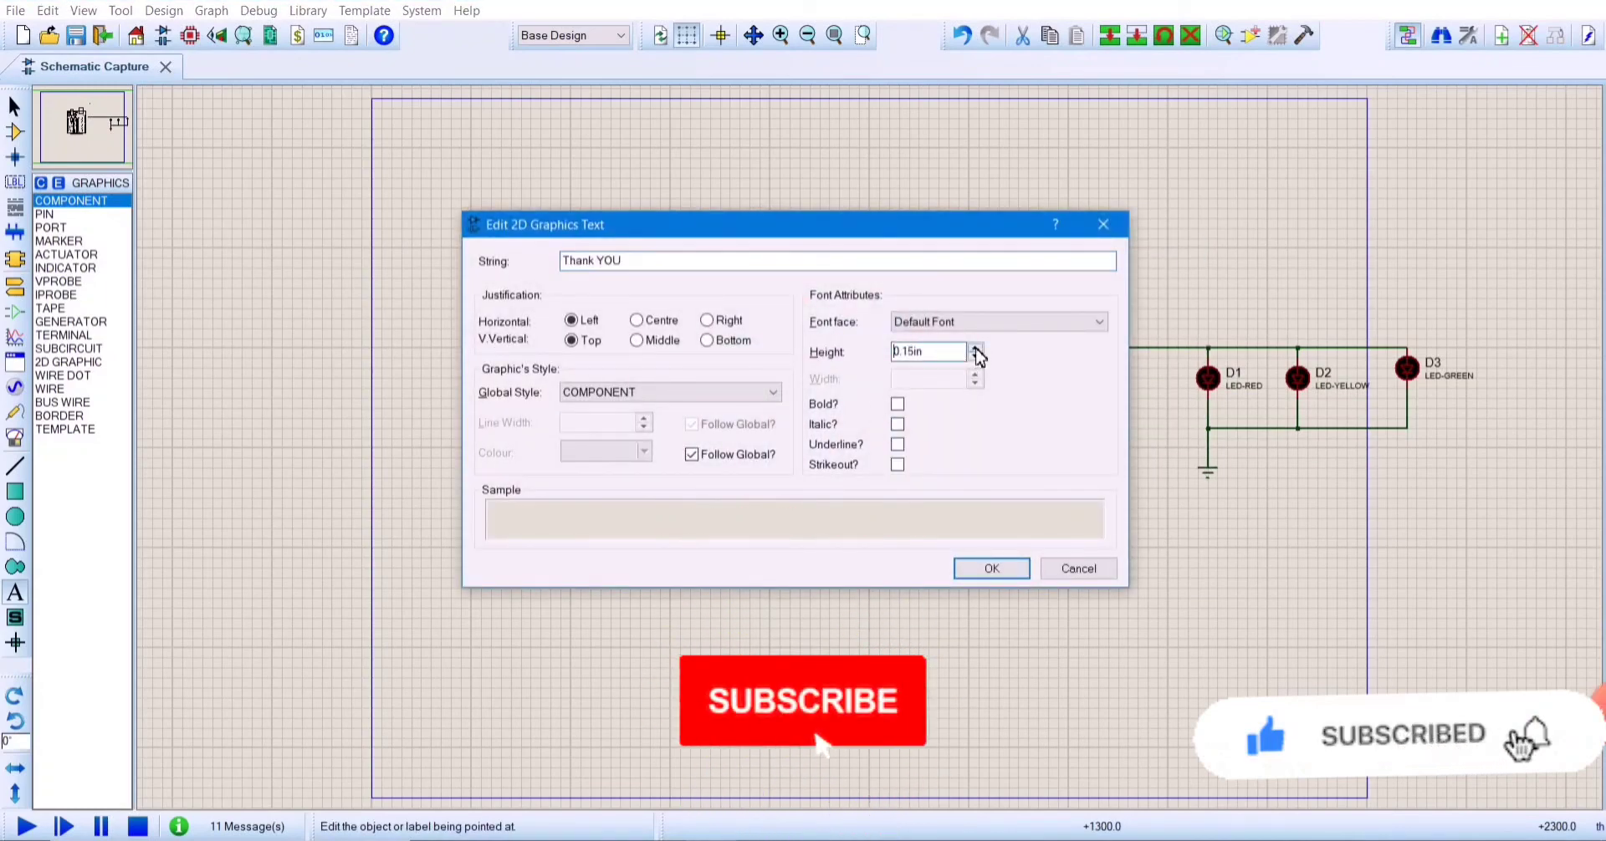